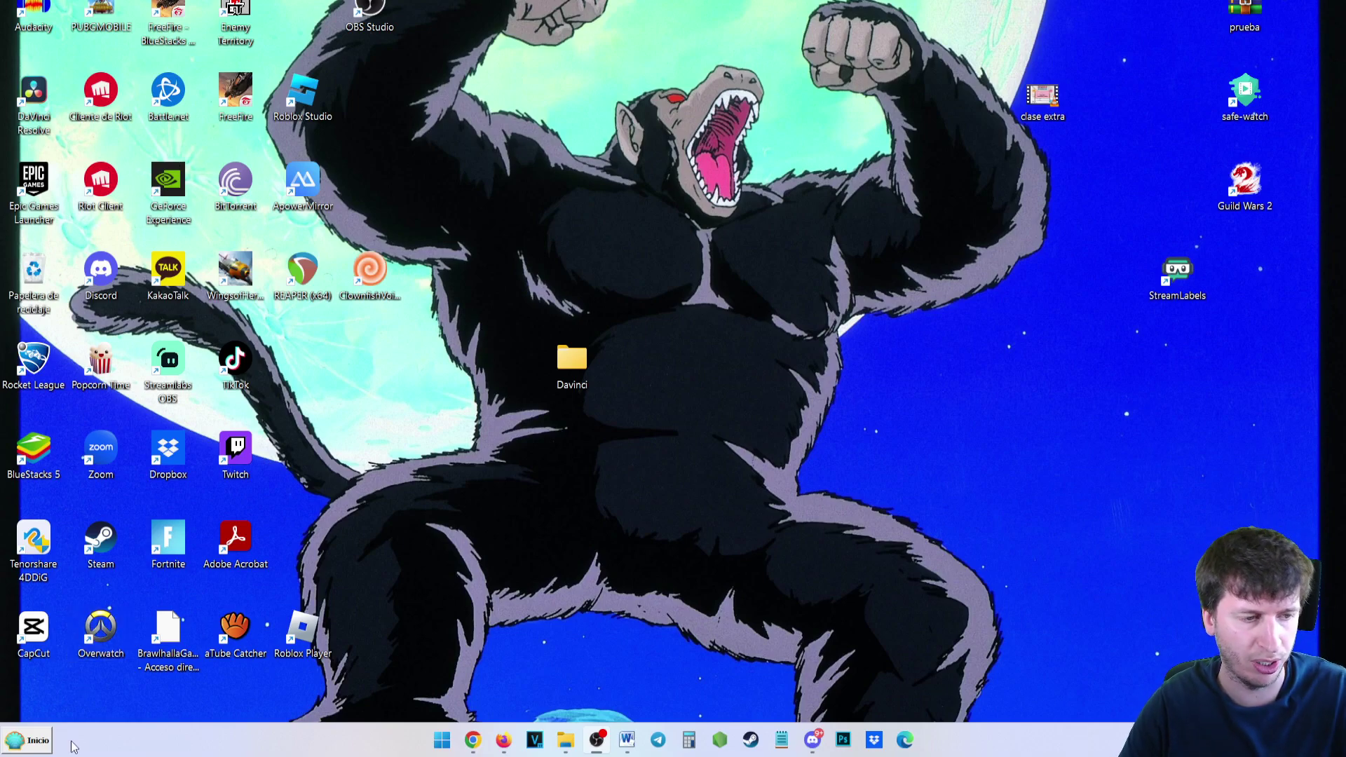
Step: Search the Windows Start menu for "uninstall" and check the Control Panel entries for removing a program
left_click(25, 745)
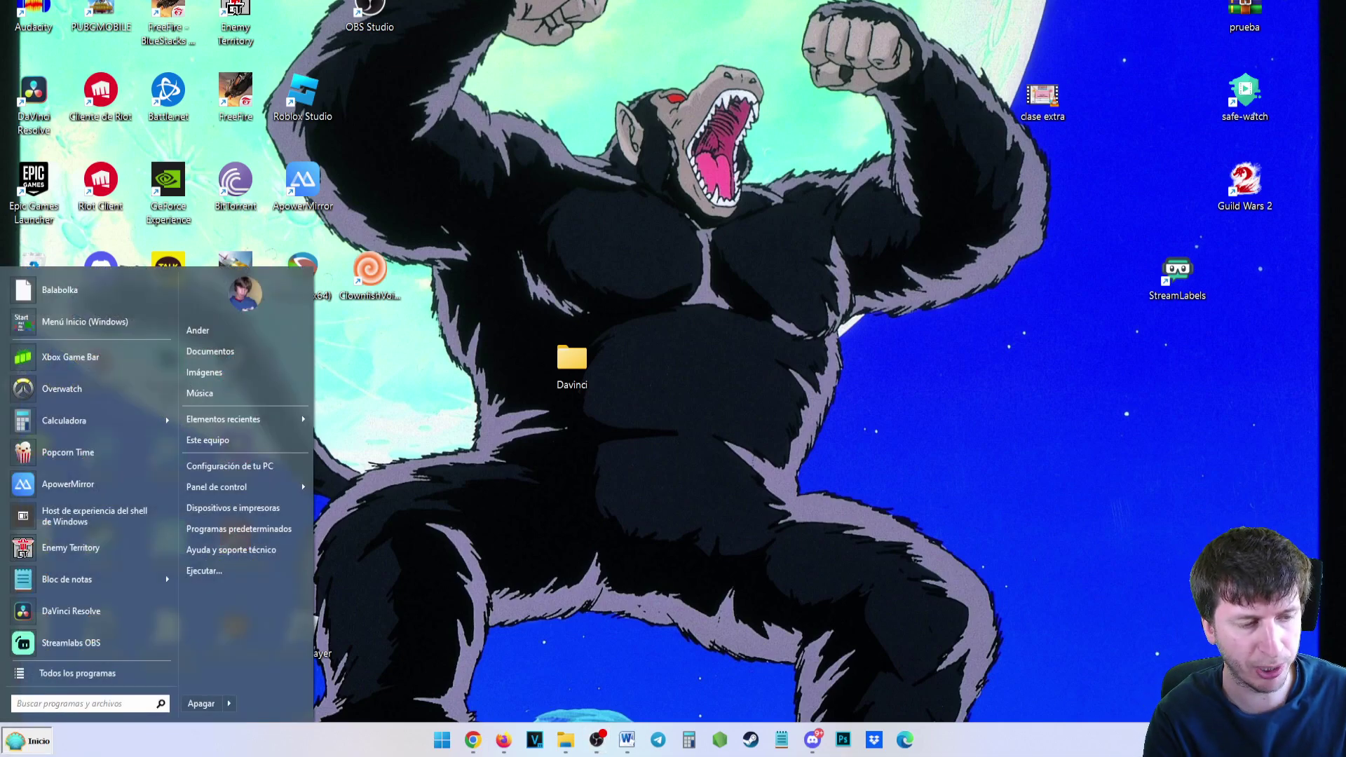
type("uninstall")
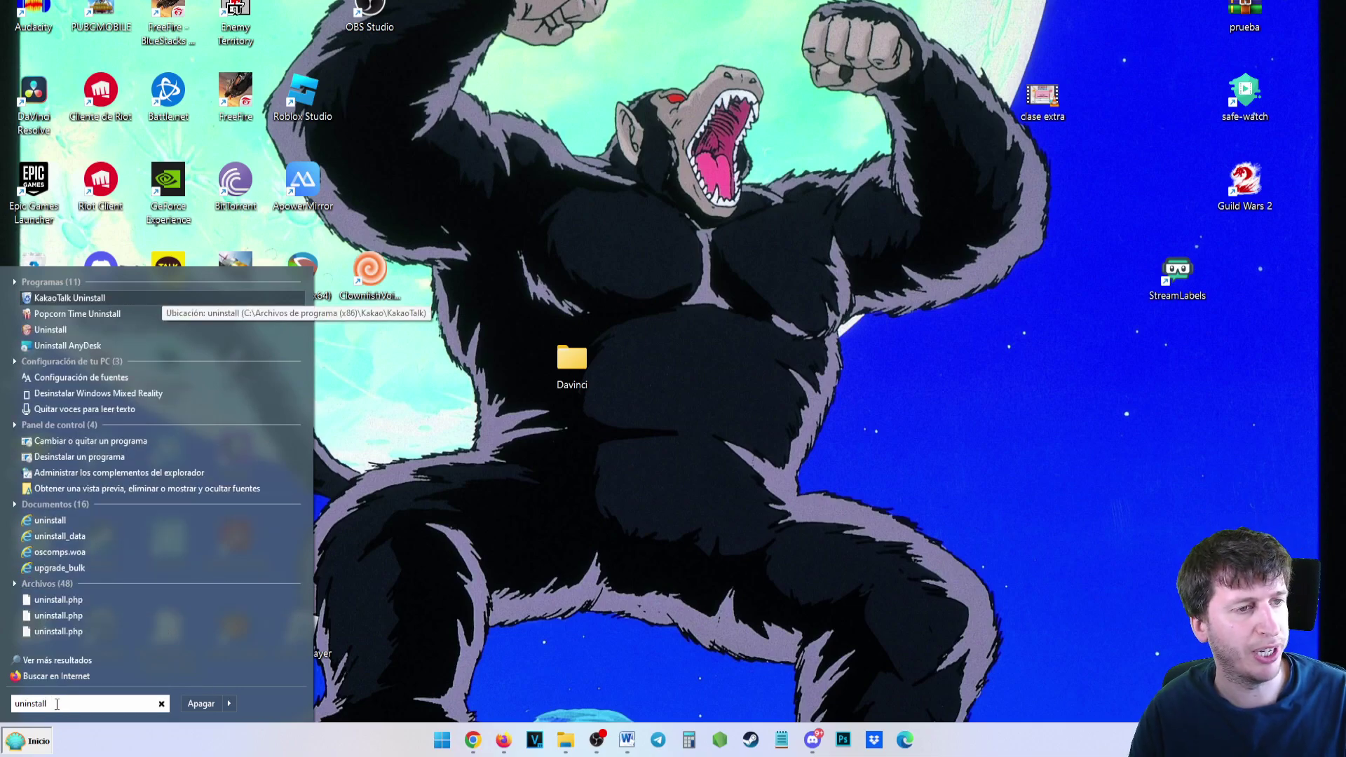
left_click(82, 429)
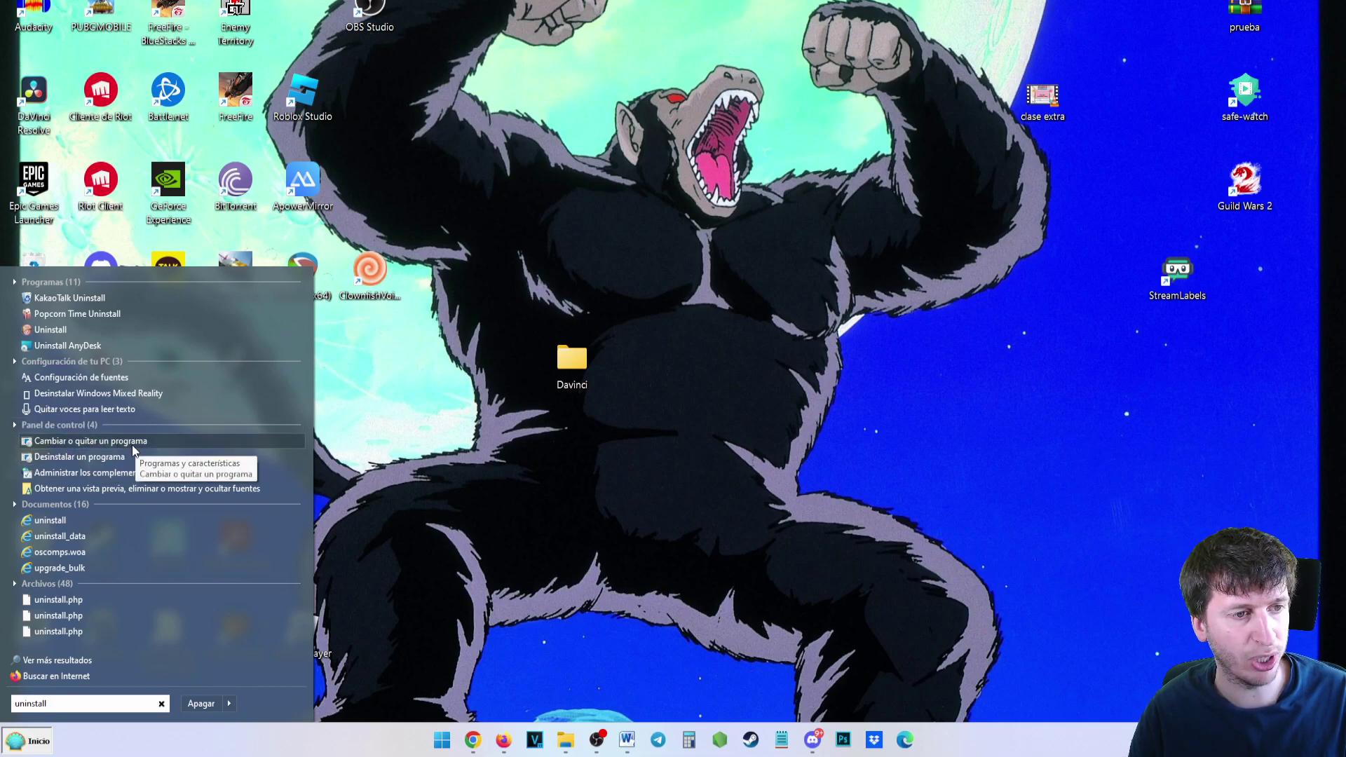
left_click(58, 458)
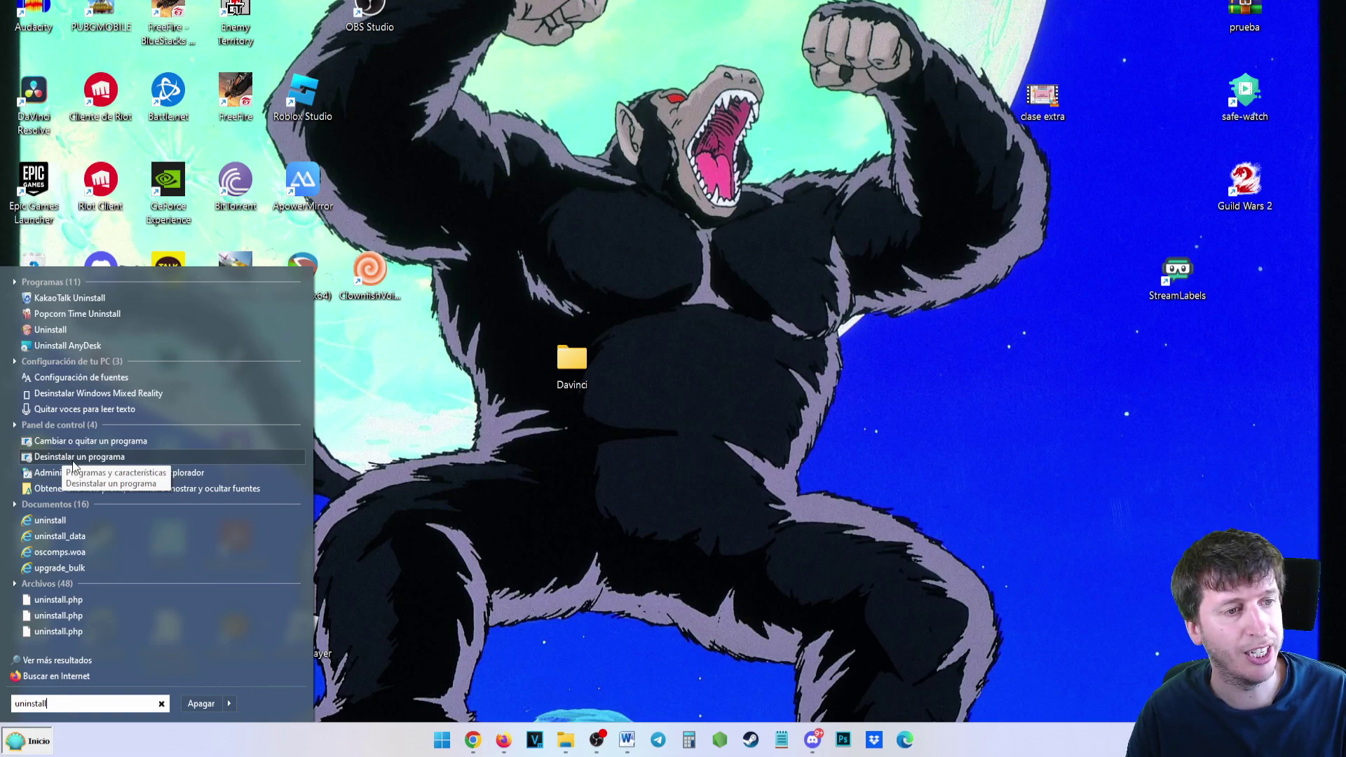
Step: Search the Start menu for "desinstalar" instead and open the "Desinstalar un programa" entry
double_click(64, 702)
type("de")
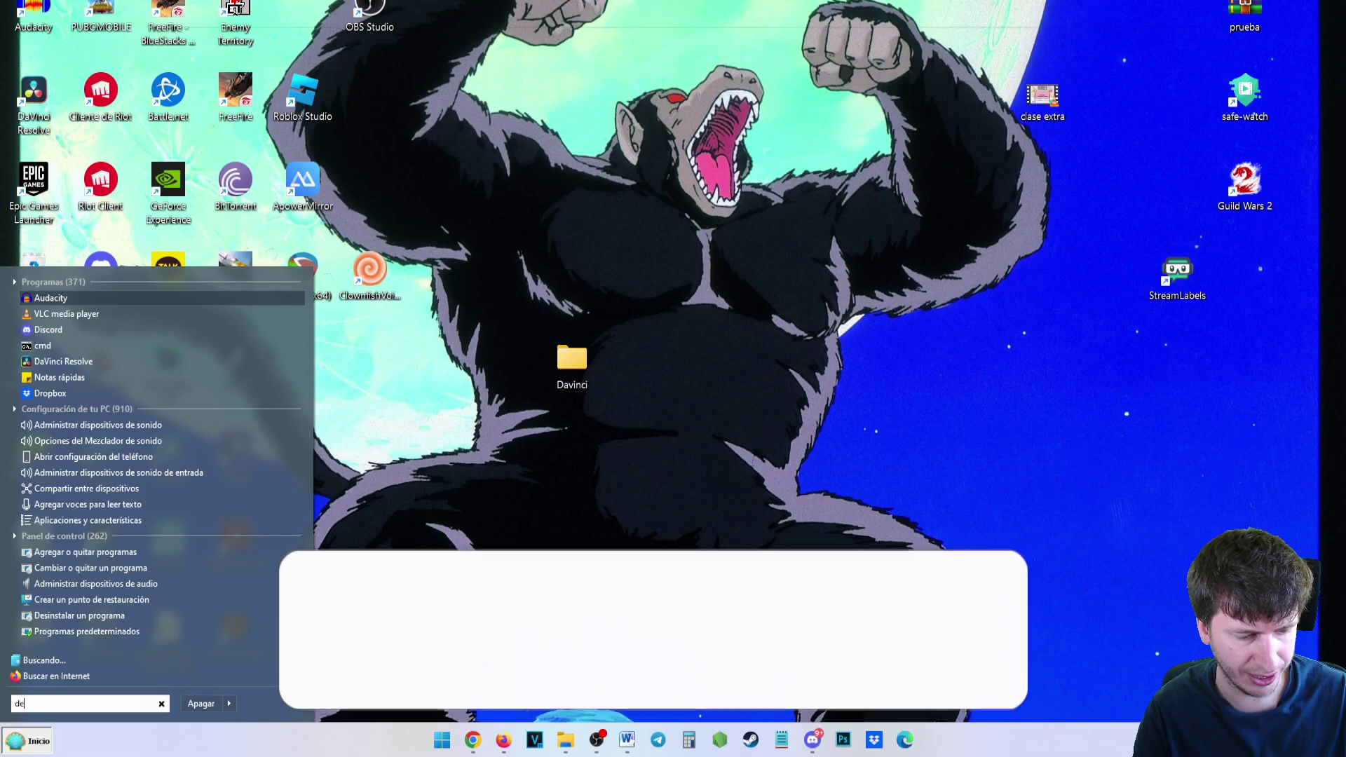
type("sinstalar")
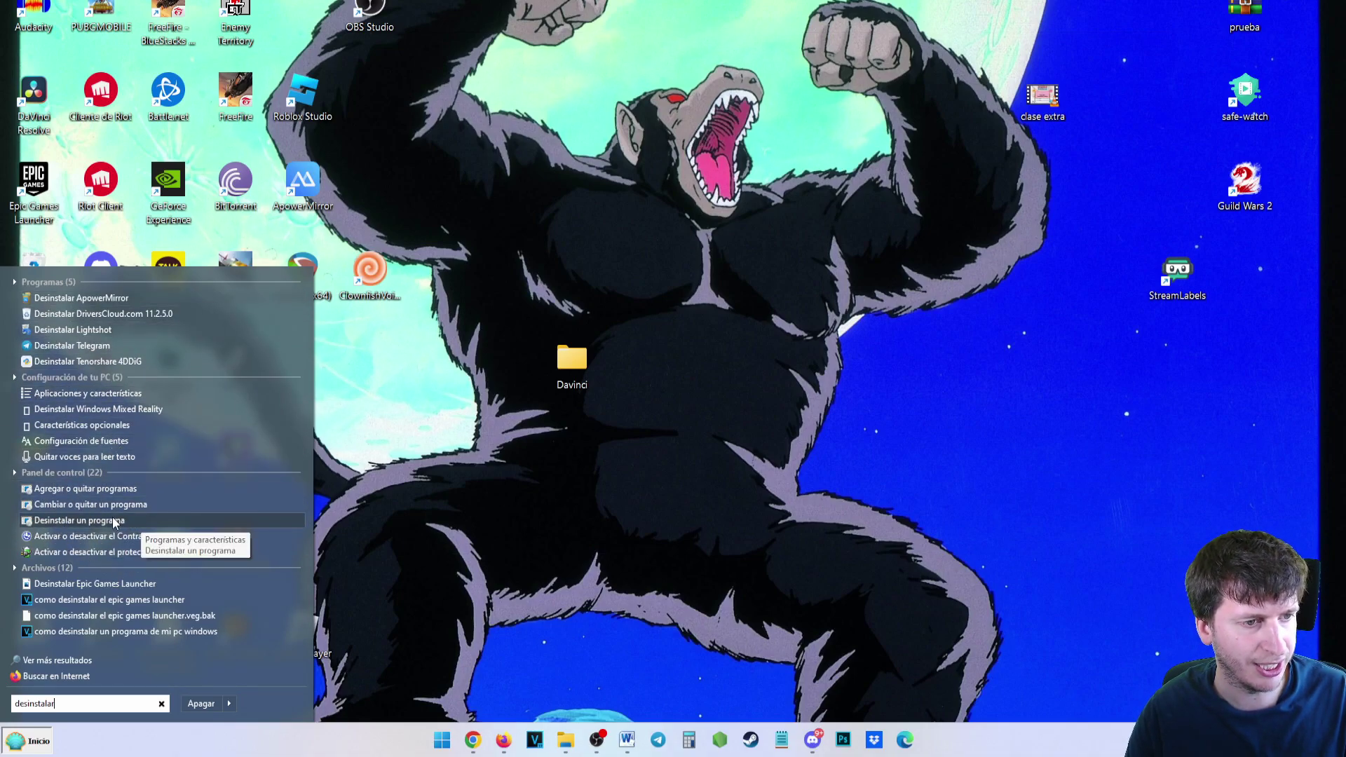
left_click(86, 519)
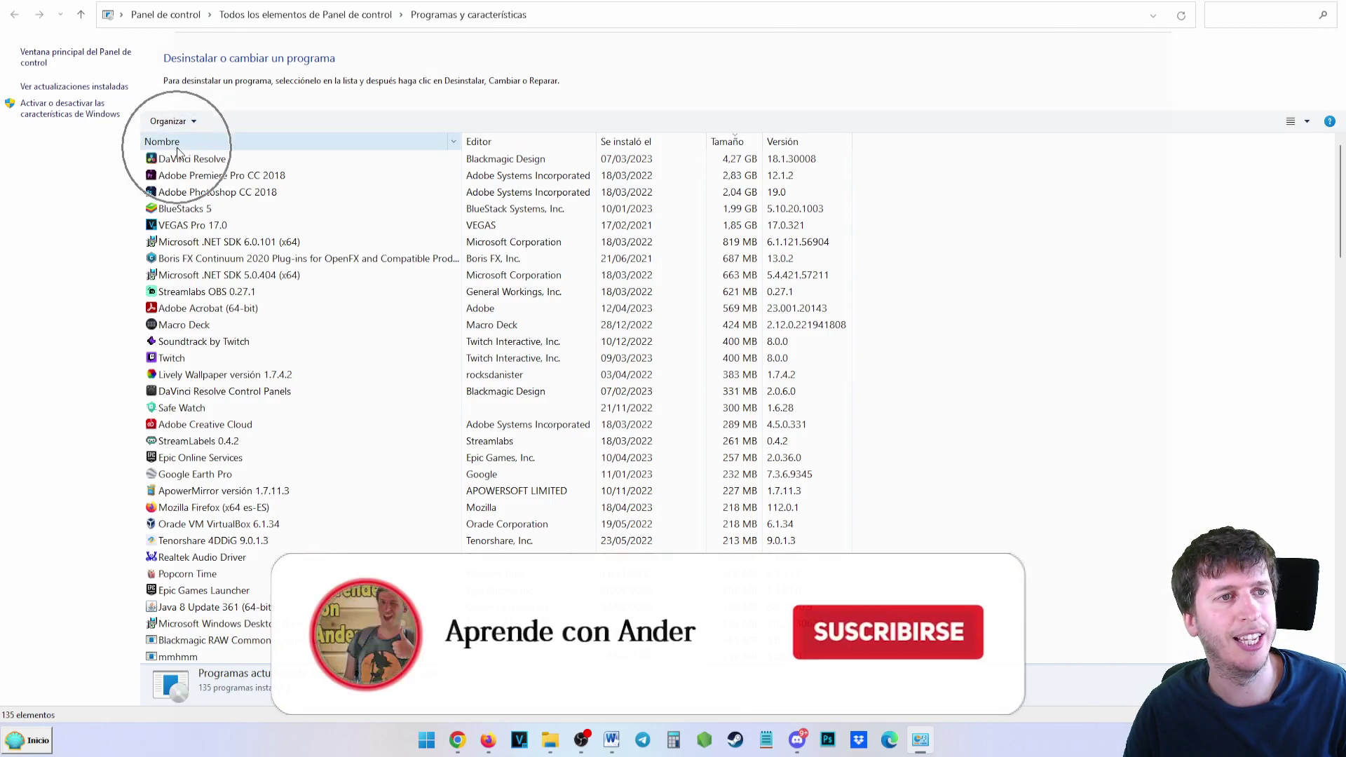
Step: Look through the installed programs and sort them by installation date, trying oldest first and ending with newest first
scroll(180, 448, "down", 12)
scroll(176, 463, "up", 8)
scroll(177, 463, "up", 2)
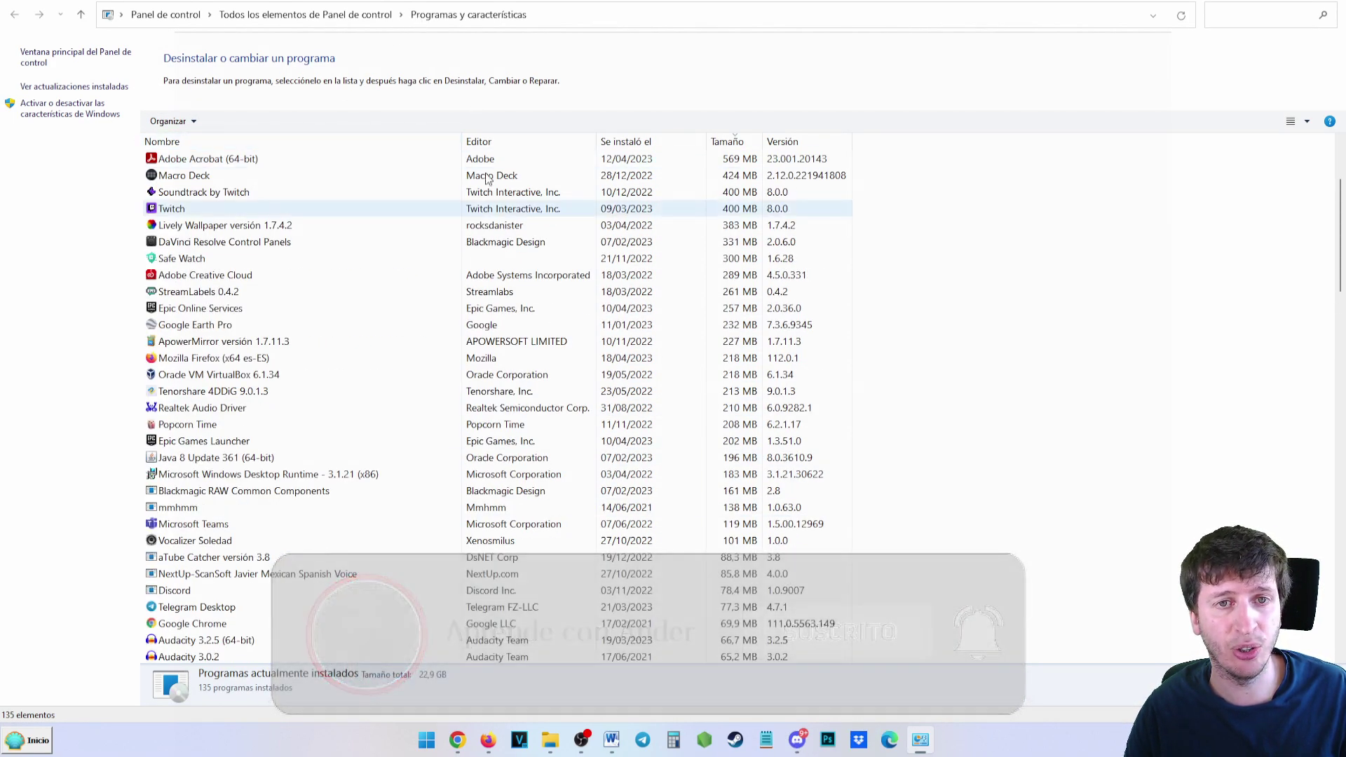
scroll(631, 143, "up", 3)
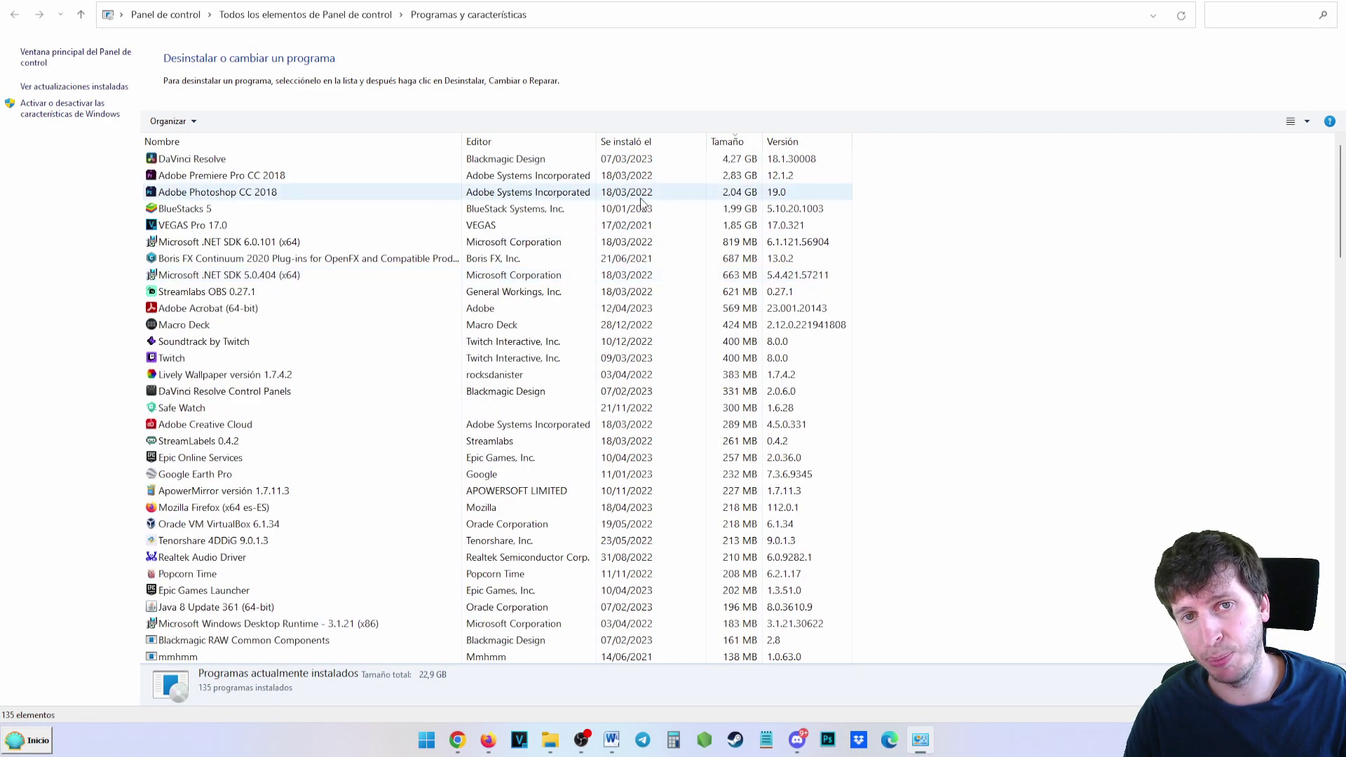
left_click(637, 146)
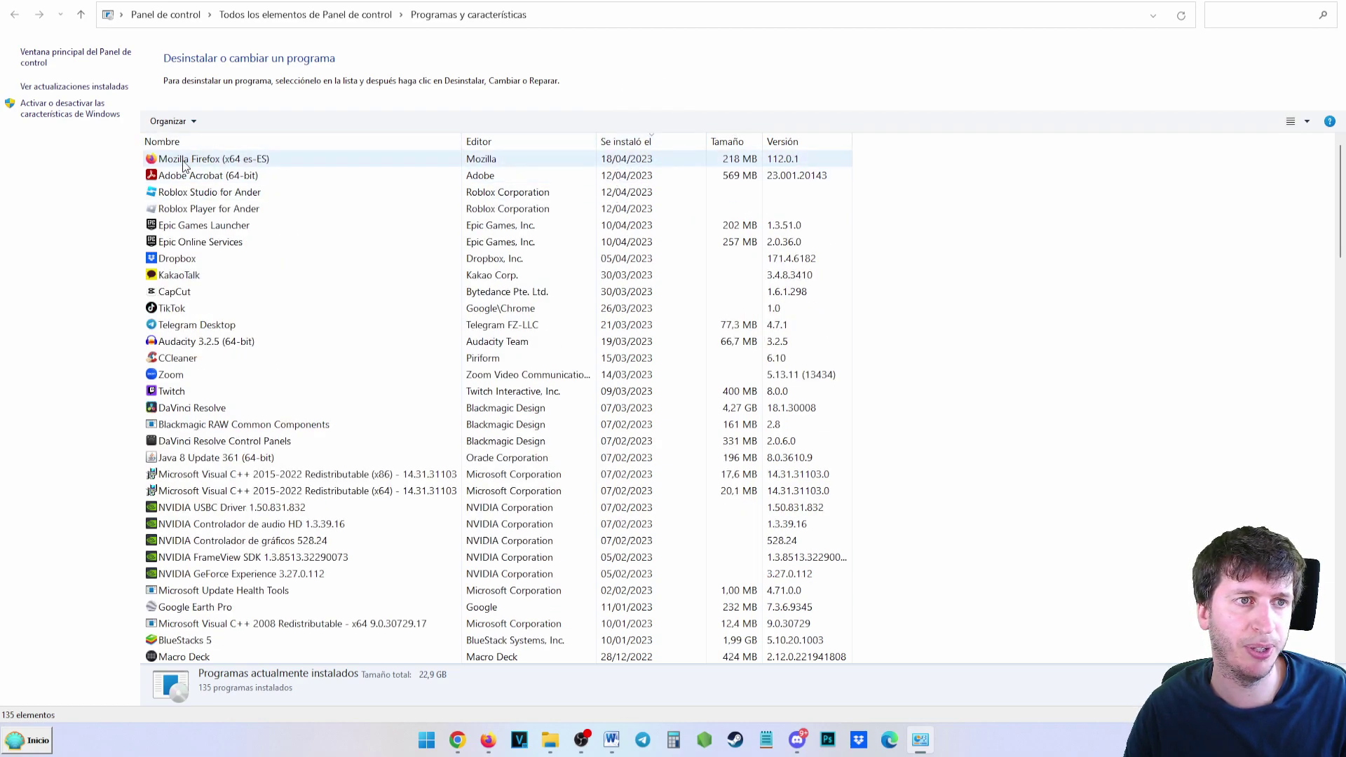
left_click(623, 140)
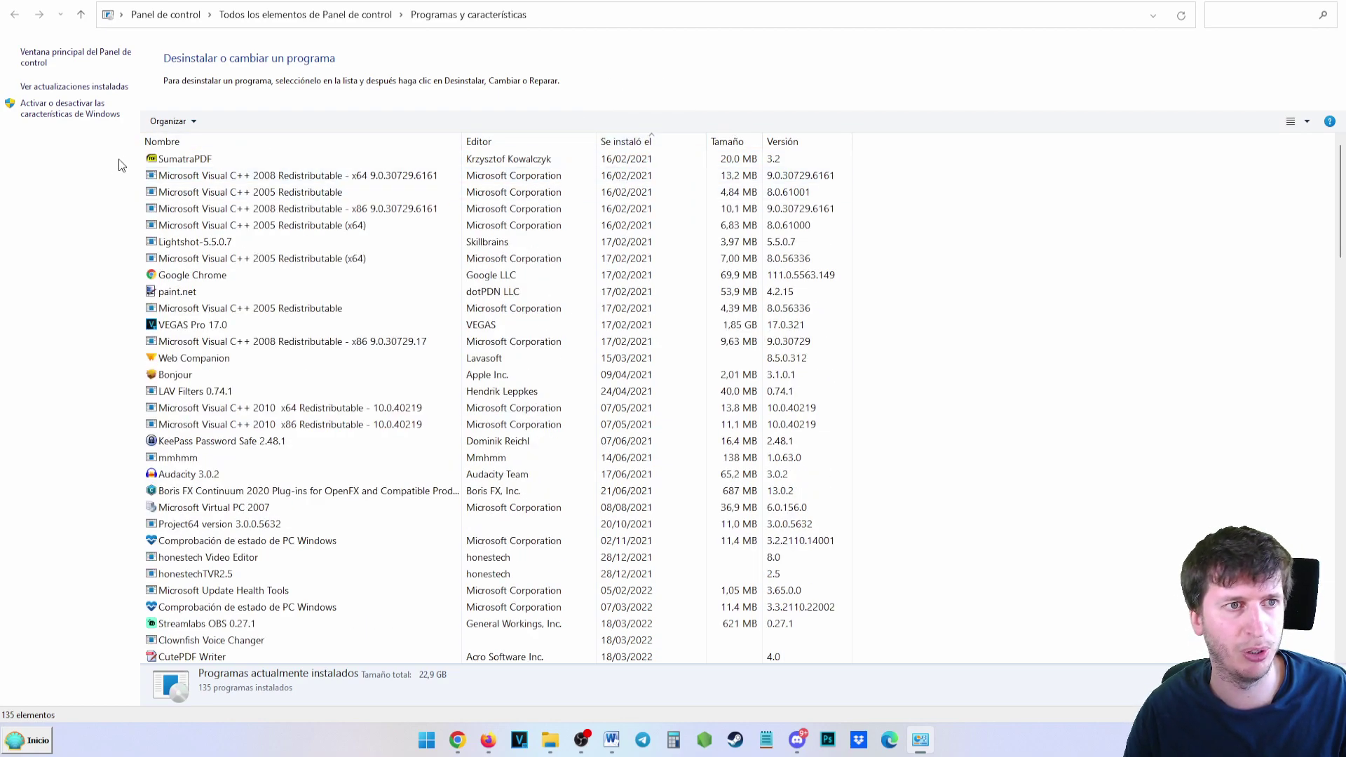
left_click(180, 169)
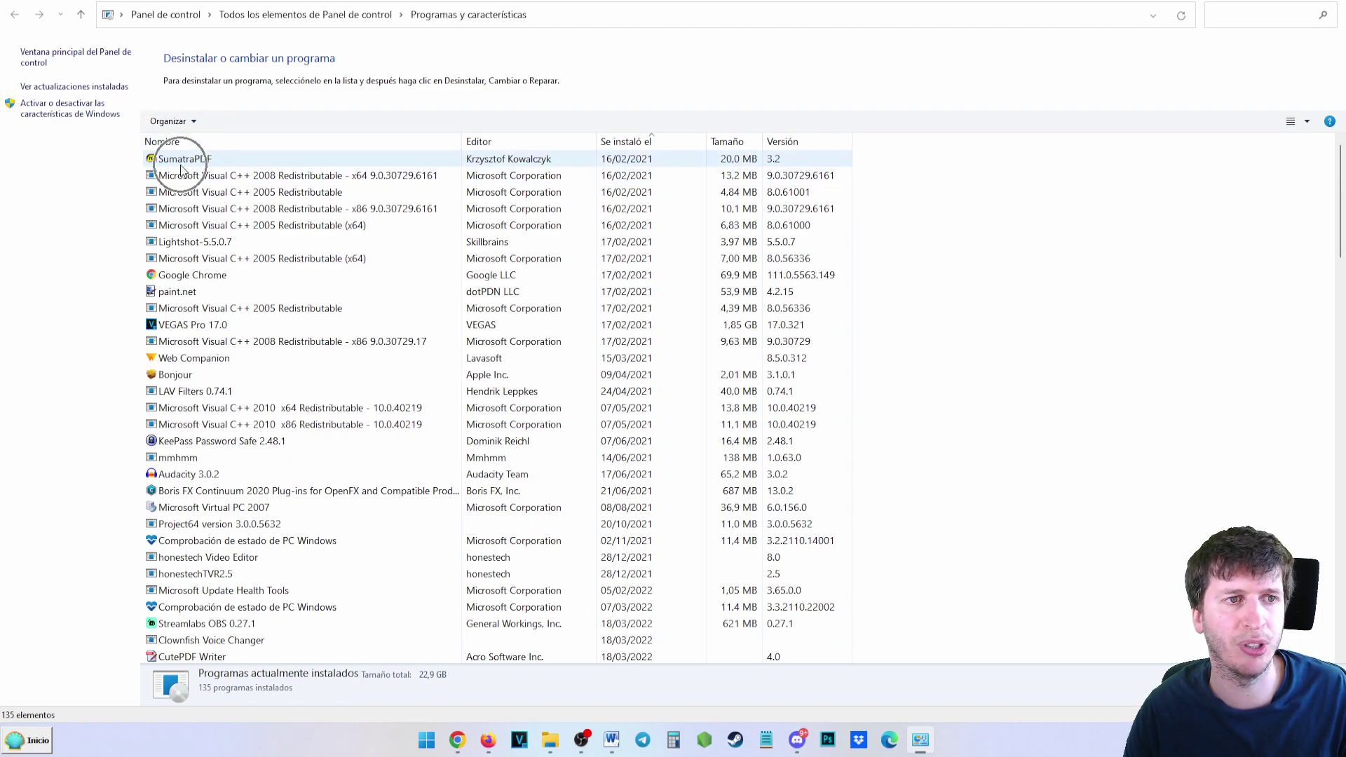
key("super")
left_click(614, 143)
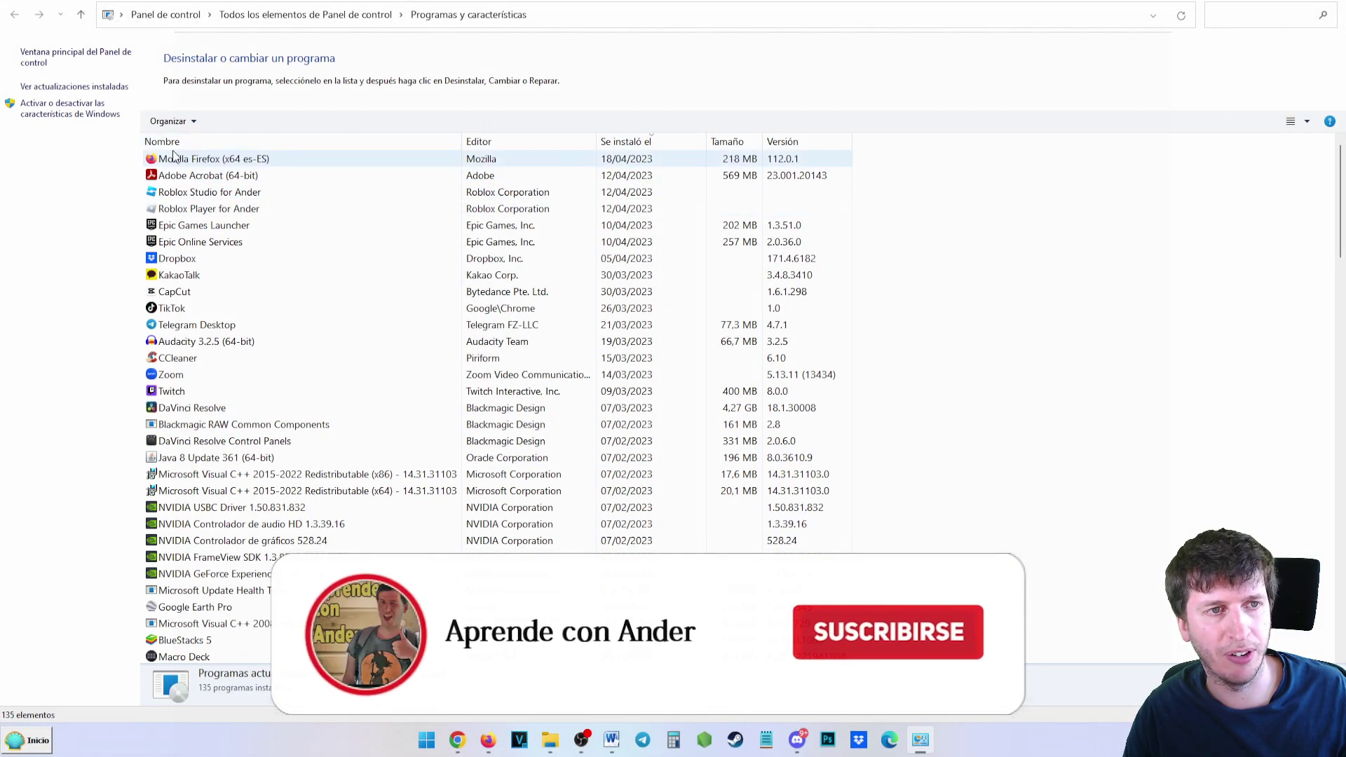
Step: Sort the installed programs by size, largest first, and check the DaVinci Resolve, Adobe Premiere Pro CC 2018 and Adobe Photoshop CC 2018 entries
left_click(754, 143)
left_click(755, 143)
left_click(754, 143)
left_click(734, 146)
left_click(734, 146)
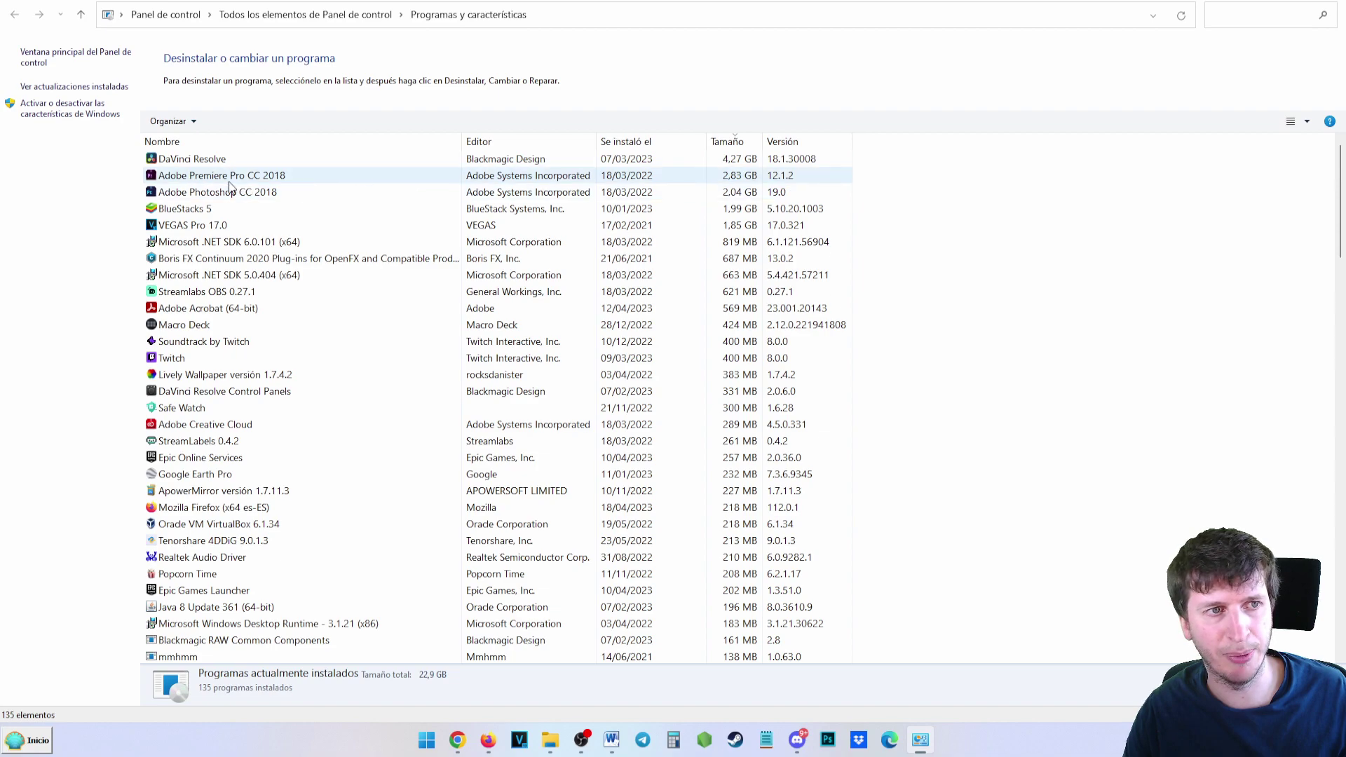
left_click(187, 164)
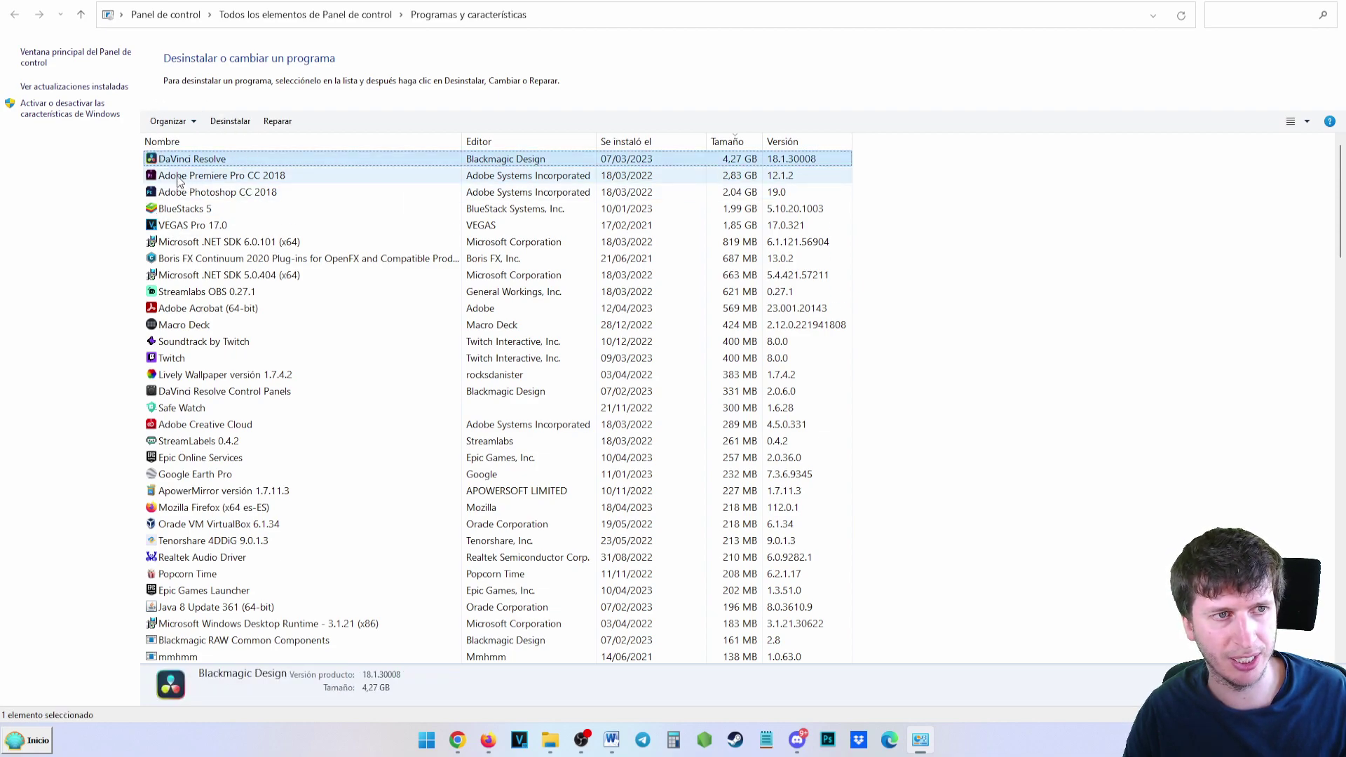
left_click(178, 177)
left_click(182, 192)
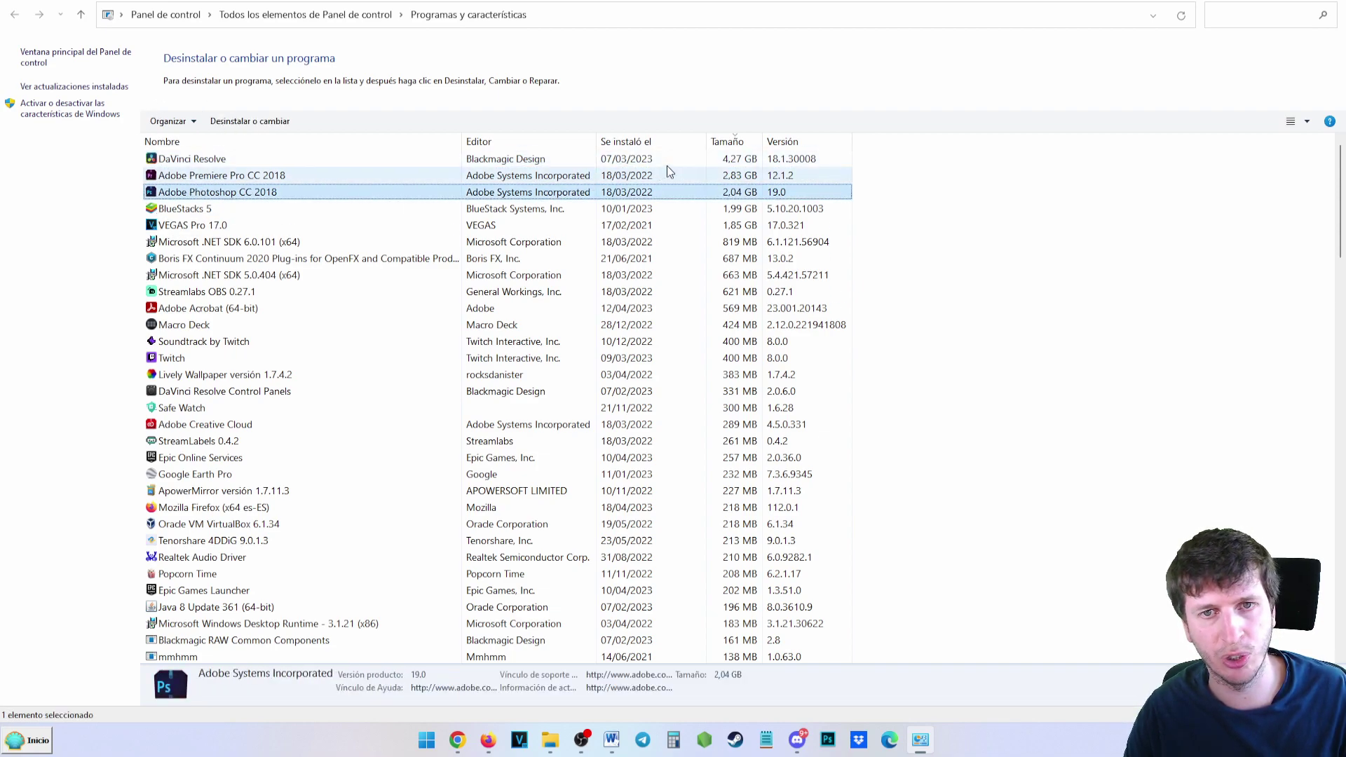
Step: Reverse the size sorting, uninstall VUP with confirmation in Steam, and return to the installed programs list
left_click(729, 140)
left_click(184, 309)
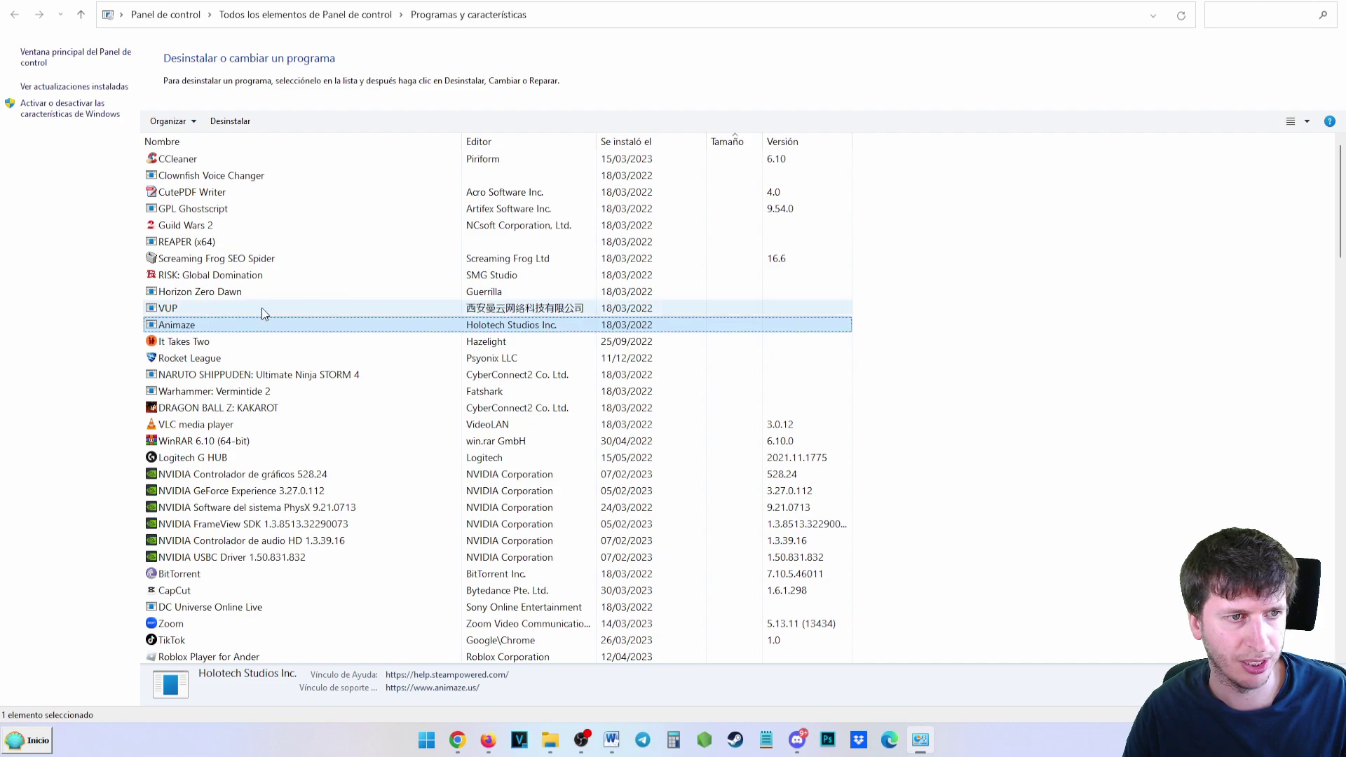
left_click(241, 122)
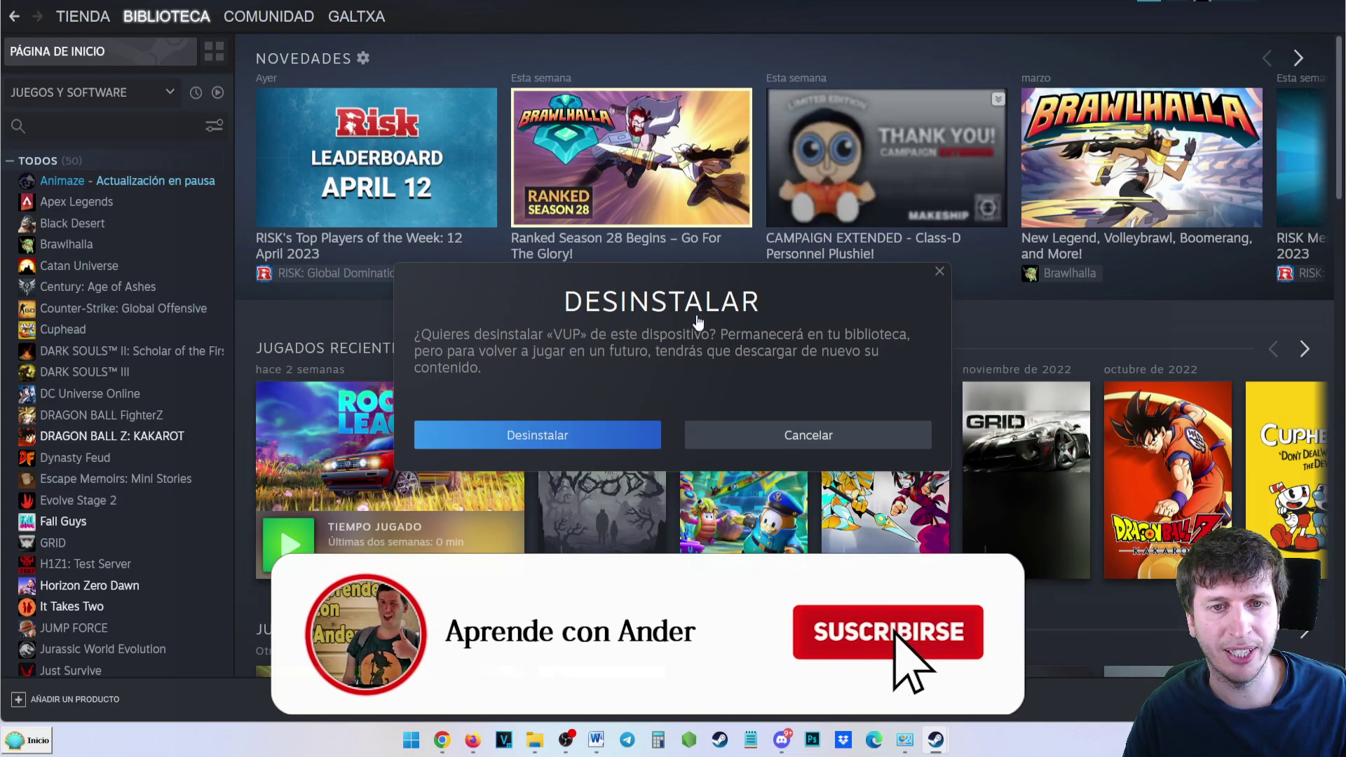
left_click(490, 431)
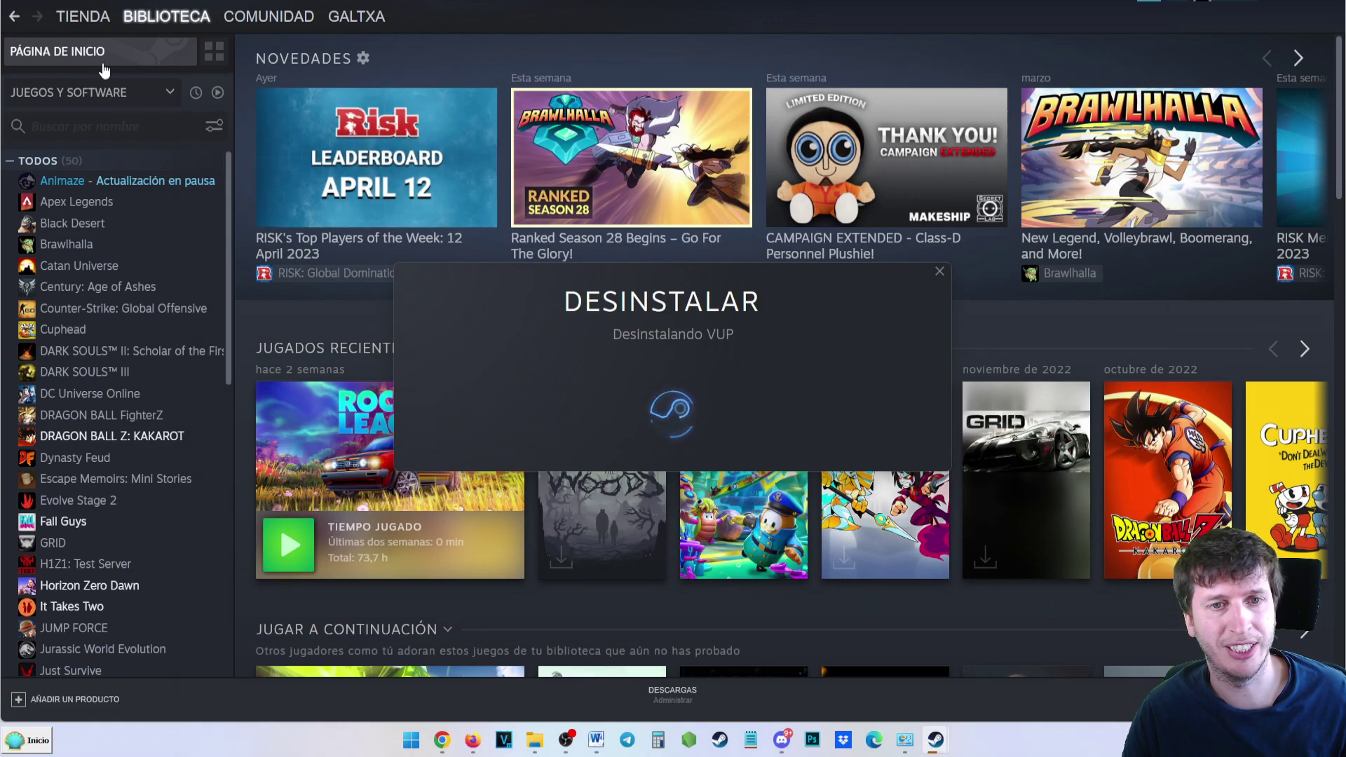
left_click(1296, 3)
Step: Sort the programs by size with the largest first and completely uninstall Macro Deck and all its components
scroll(239, 431, "down", 3)
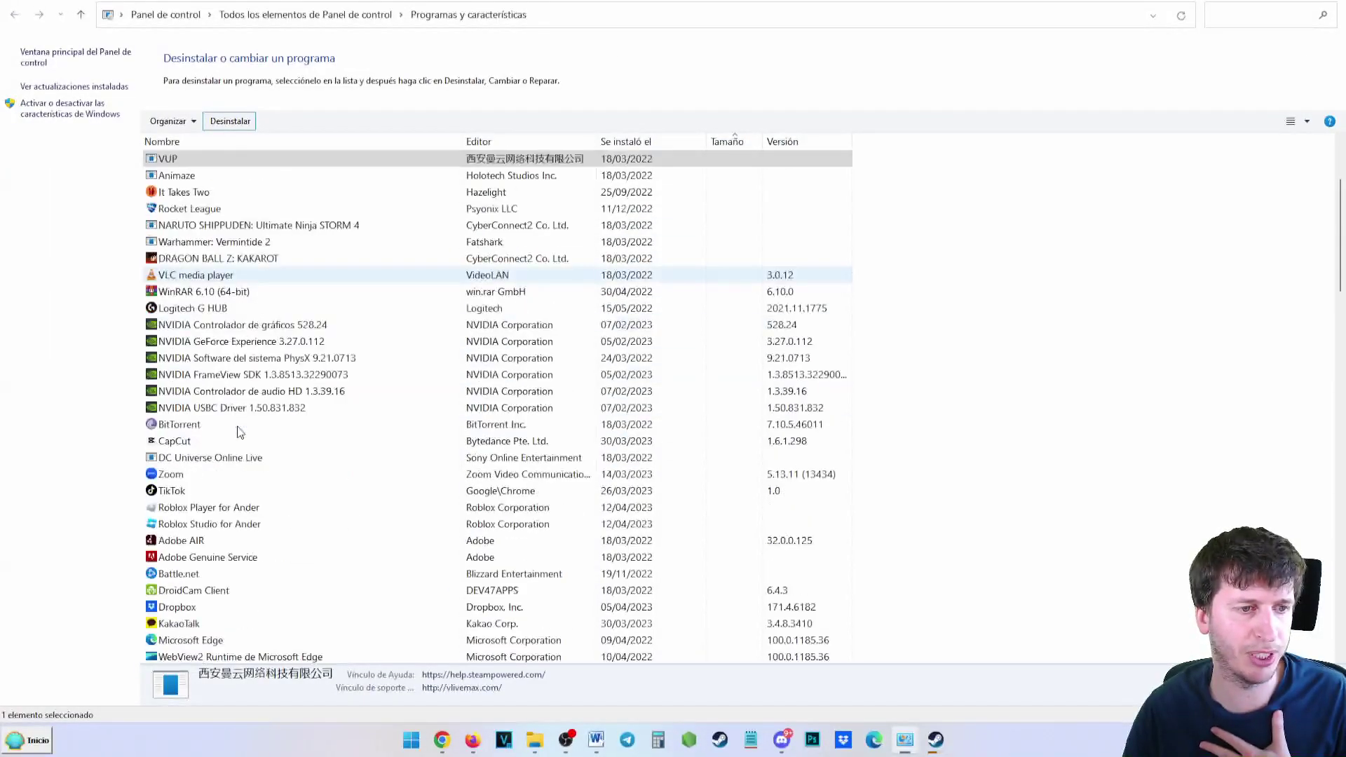
scroll(239, 431, "down", 9)
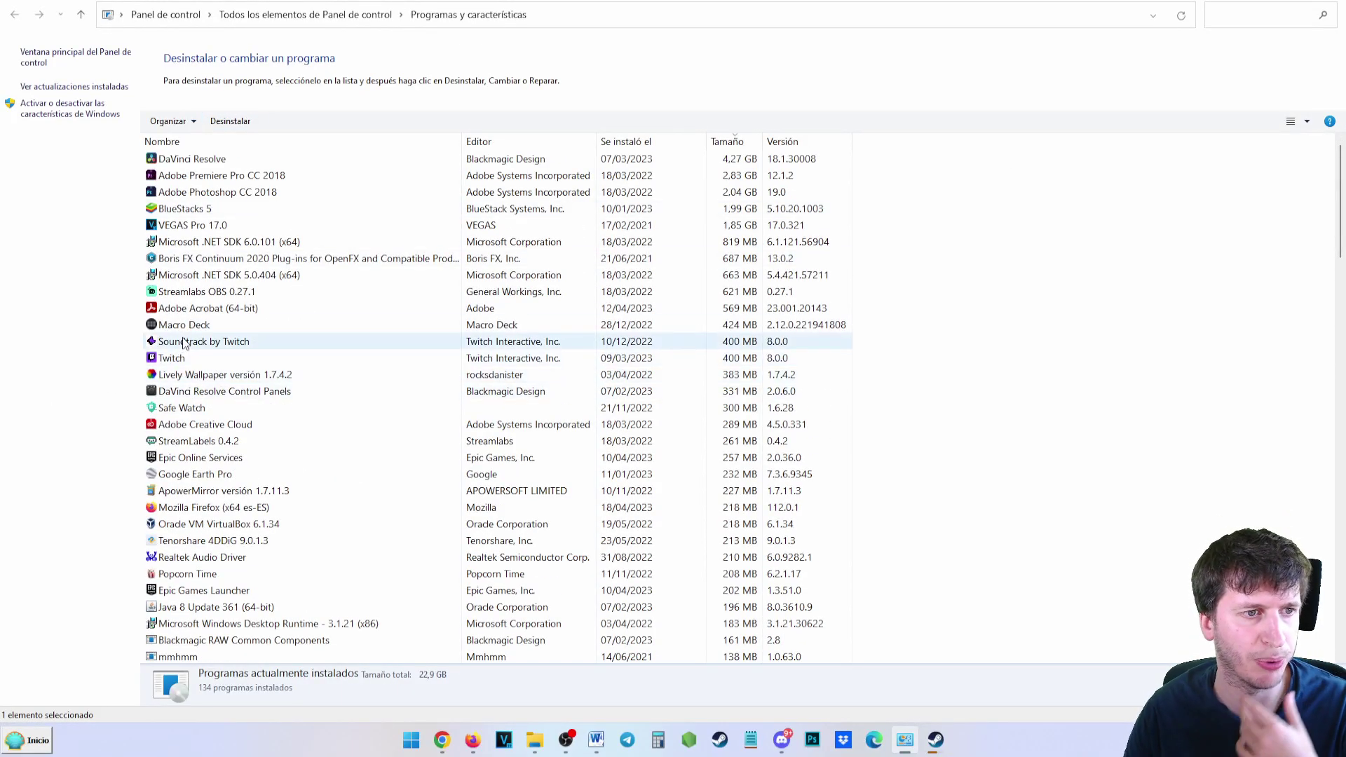
left_click(189, 331)
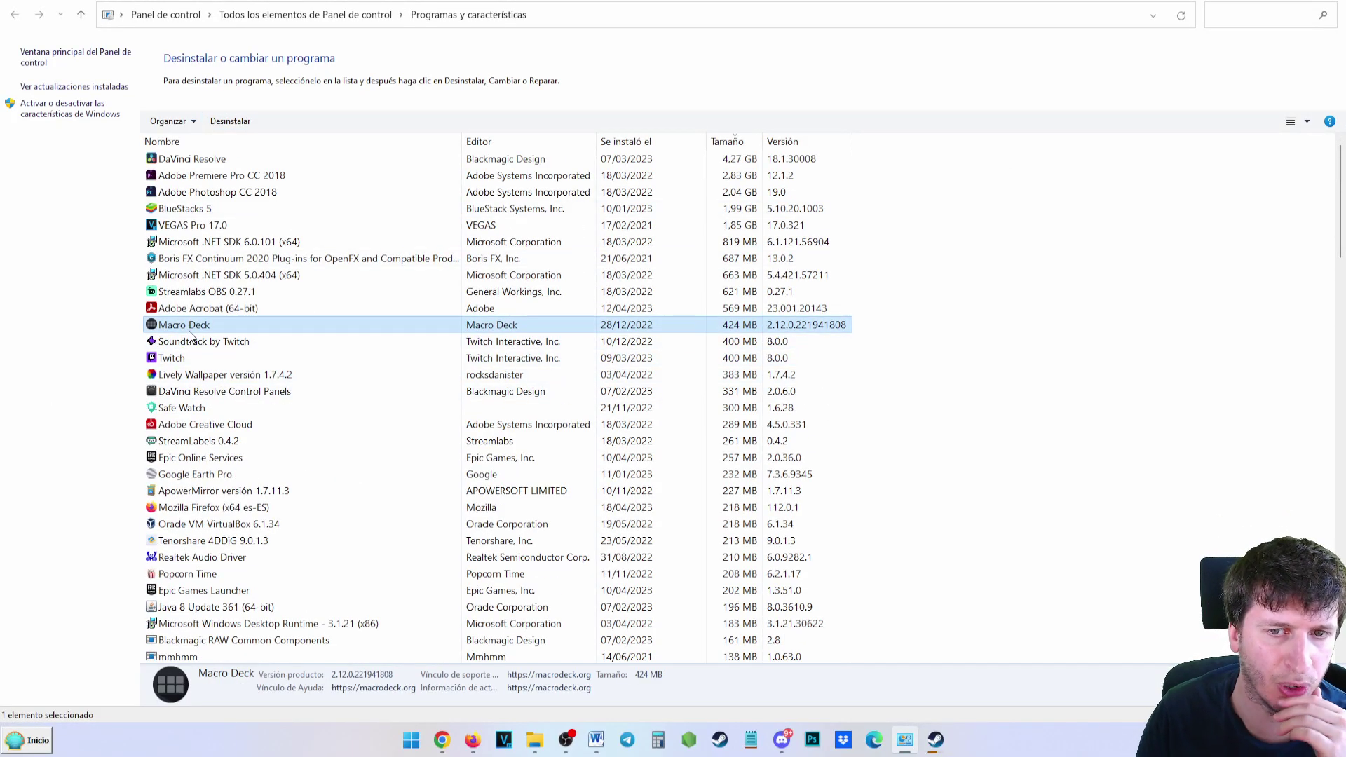
left_click(243, 120)
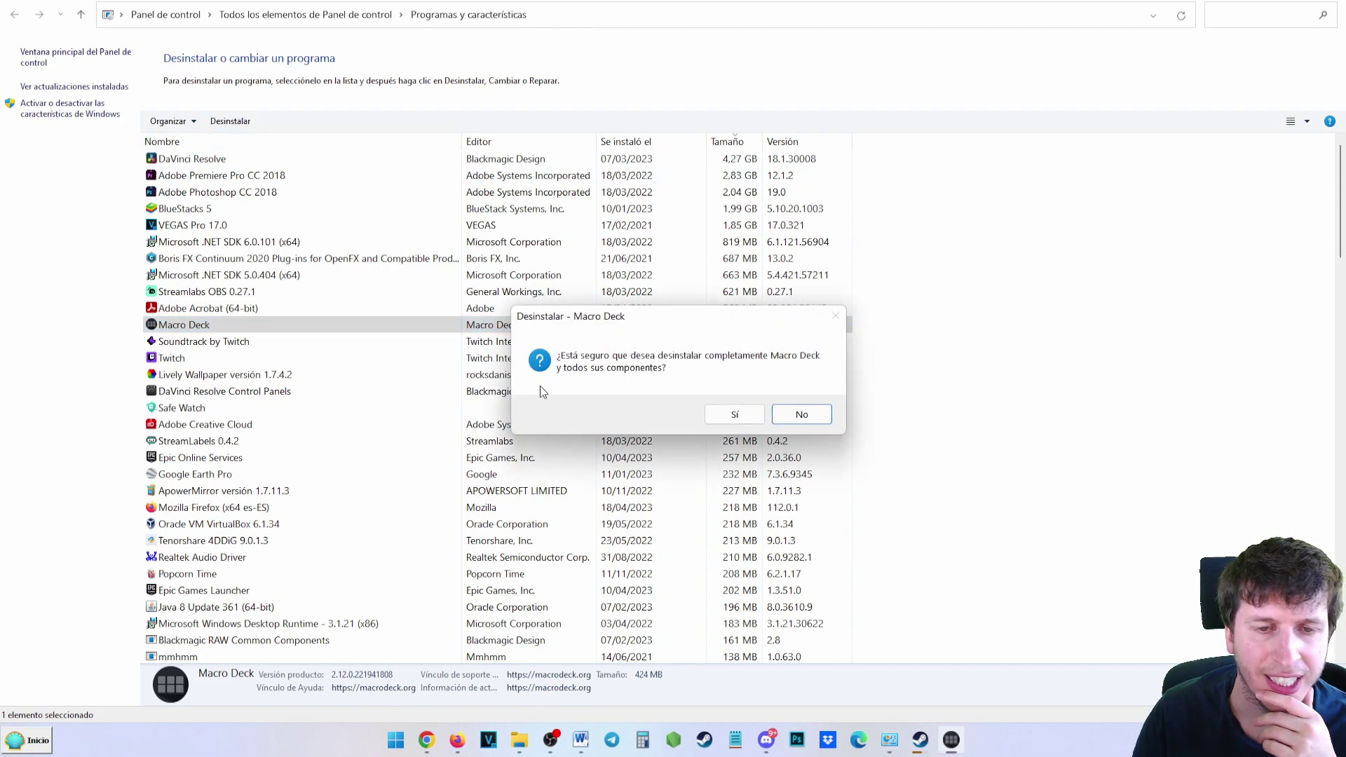
left_click(742, 418)
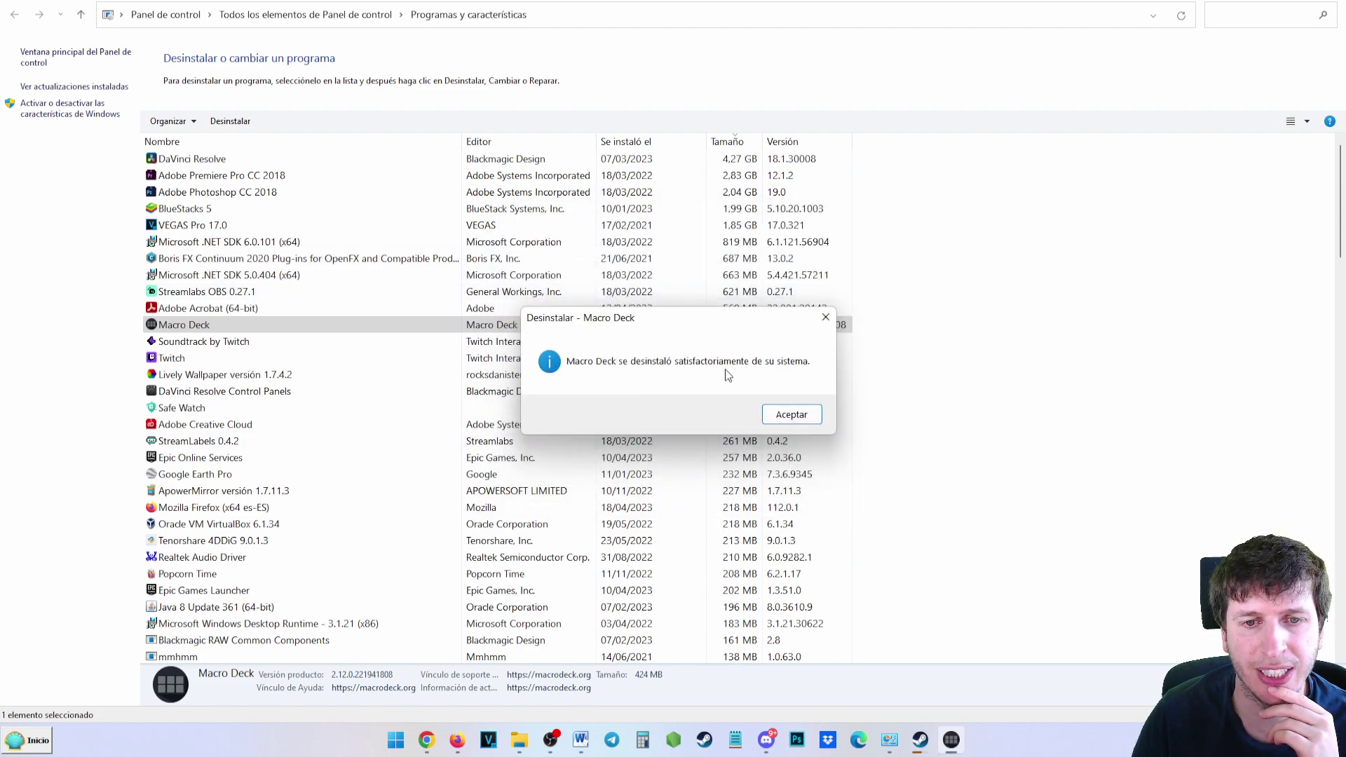
left_click(814, 417)
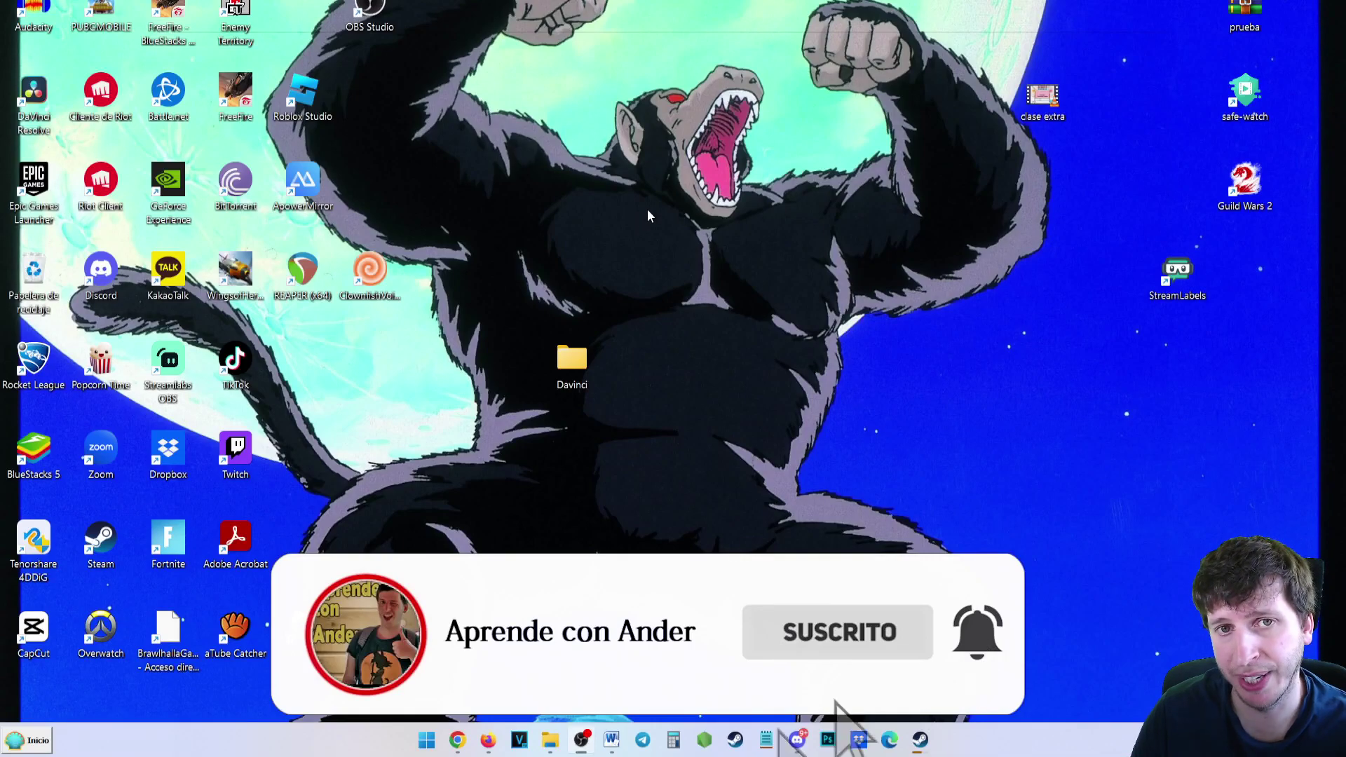
Step: Switch to File Explorer and browse the "Archivos de programa (x86)" folder on Disco local (C:)
left_click(550, 741)
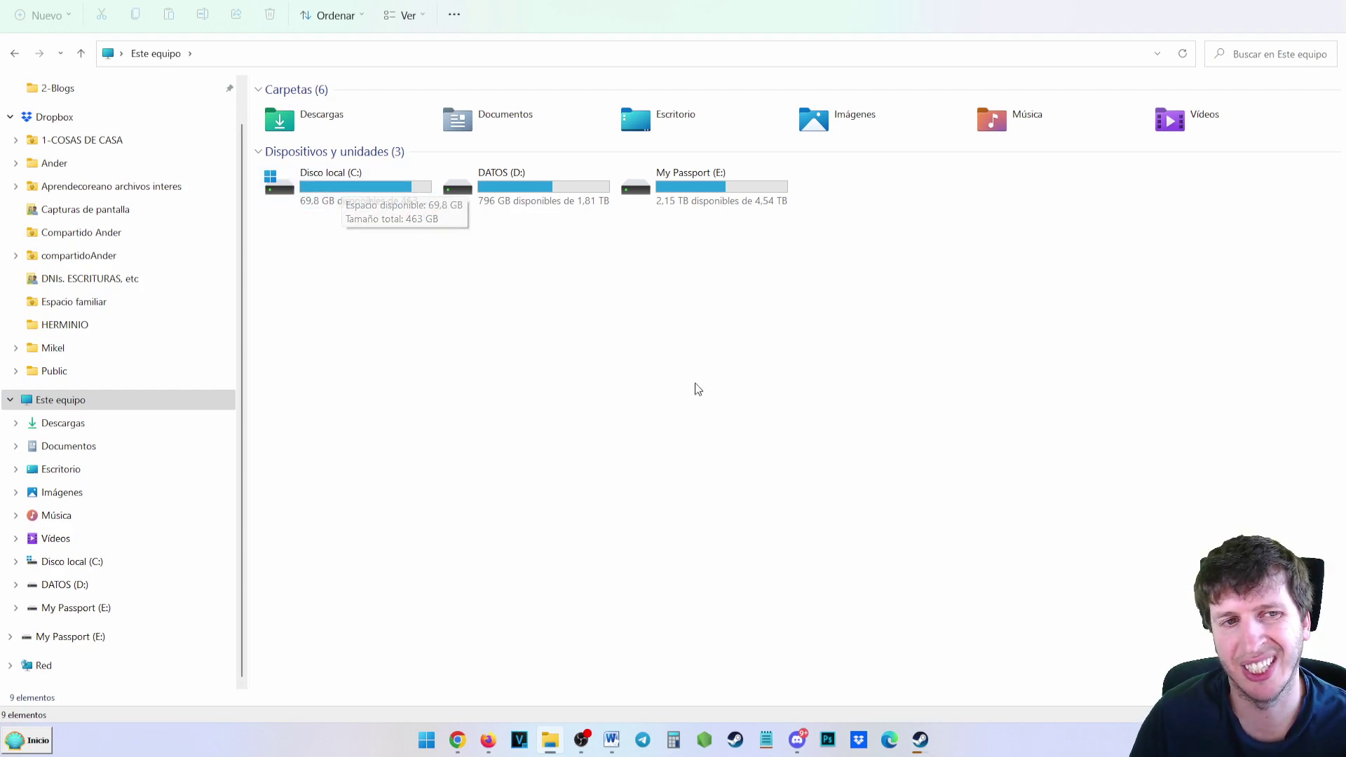
double_click(347, 188)
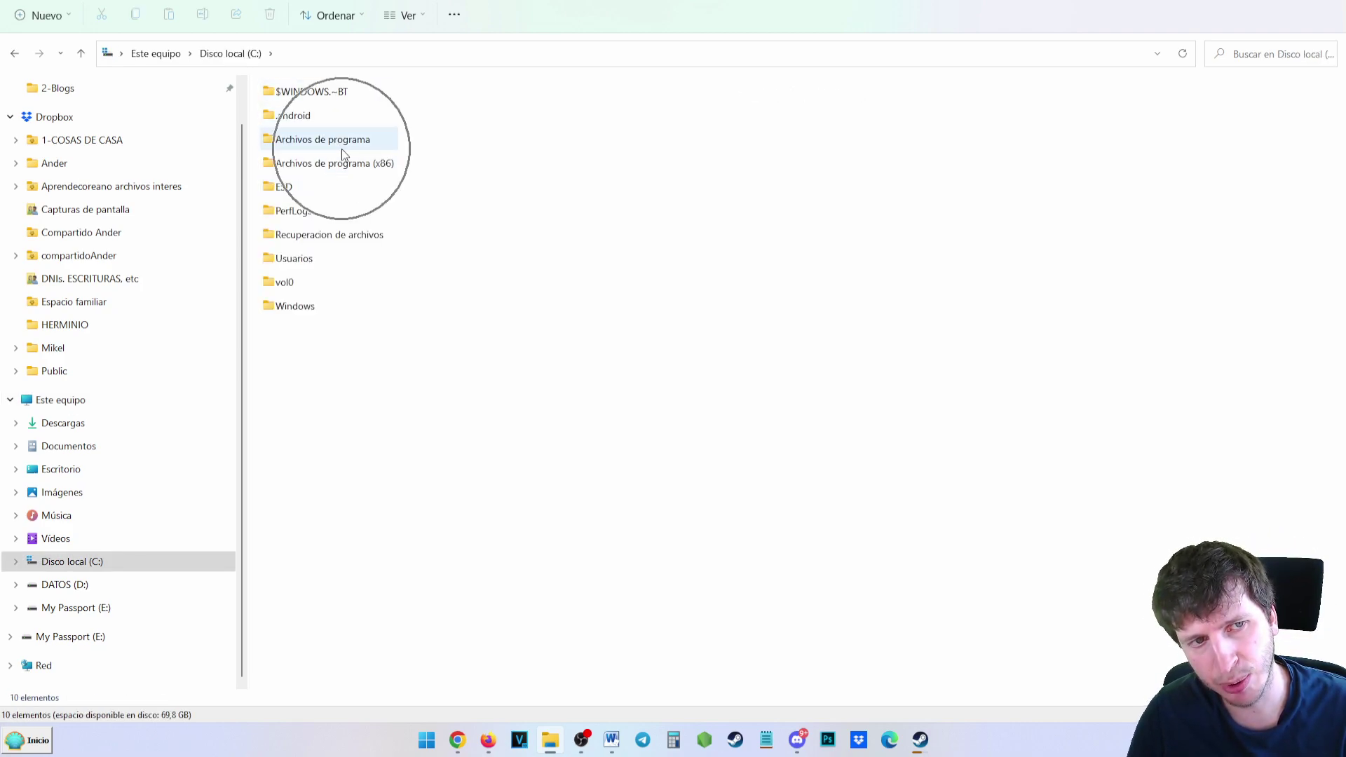
left_click(353, 169)
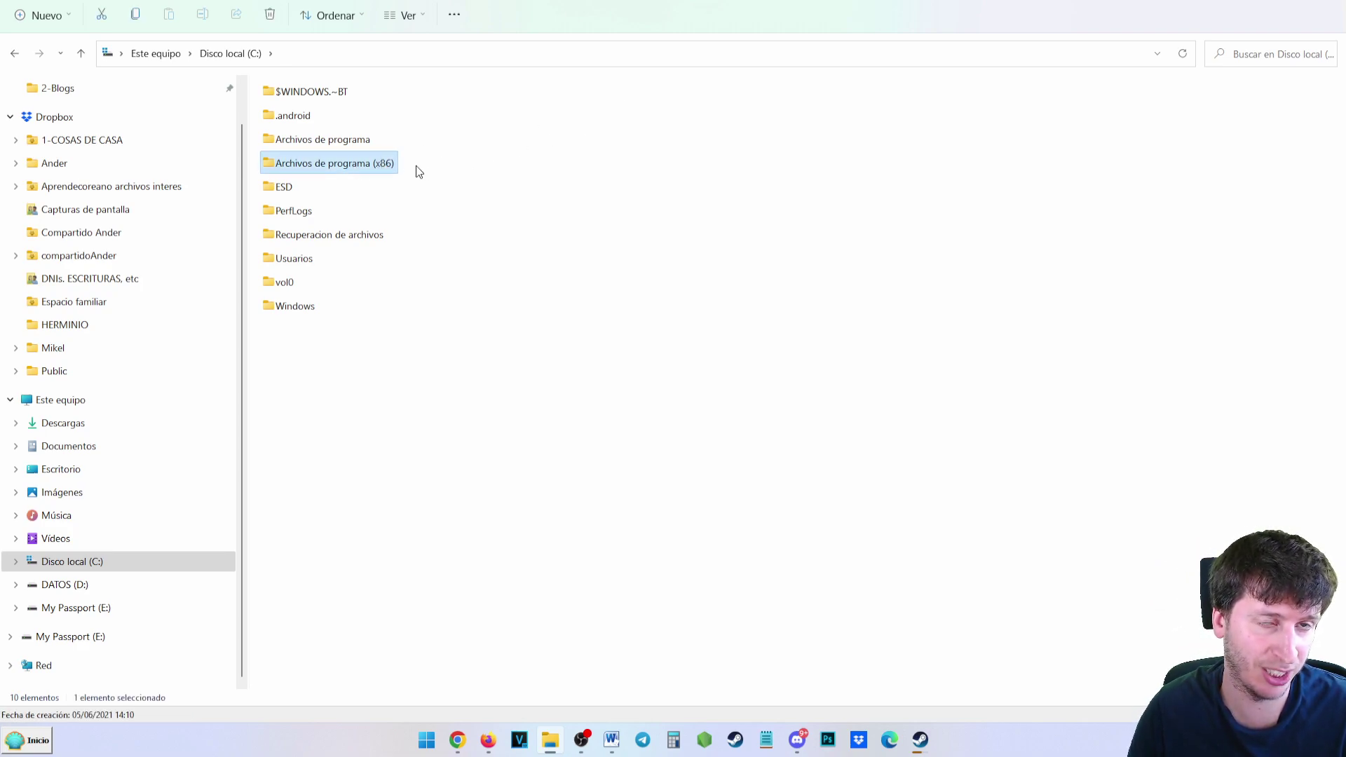
double_click(381, 167)
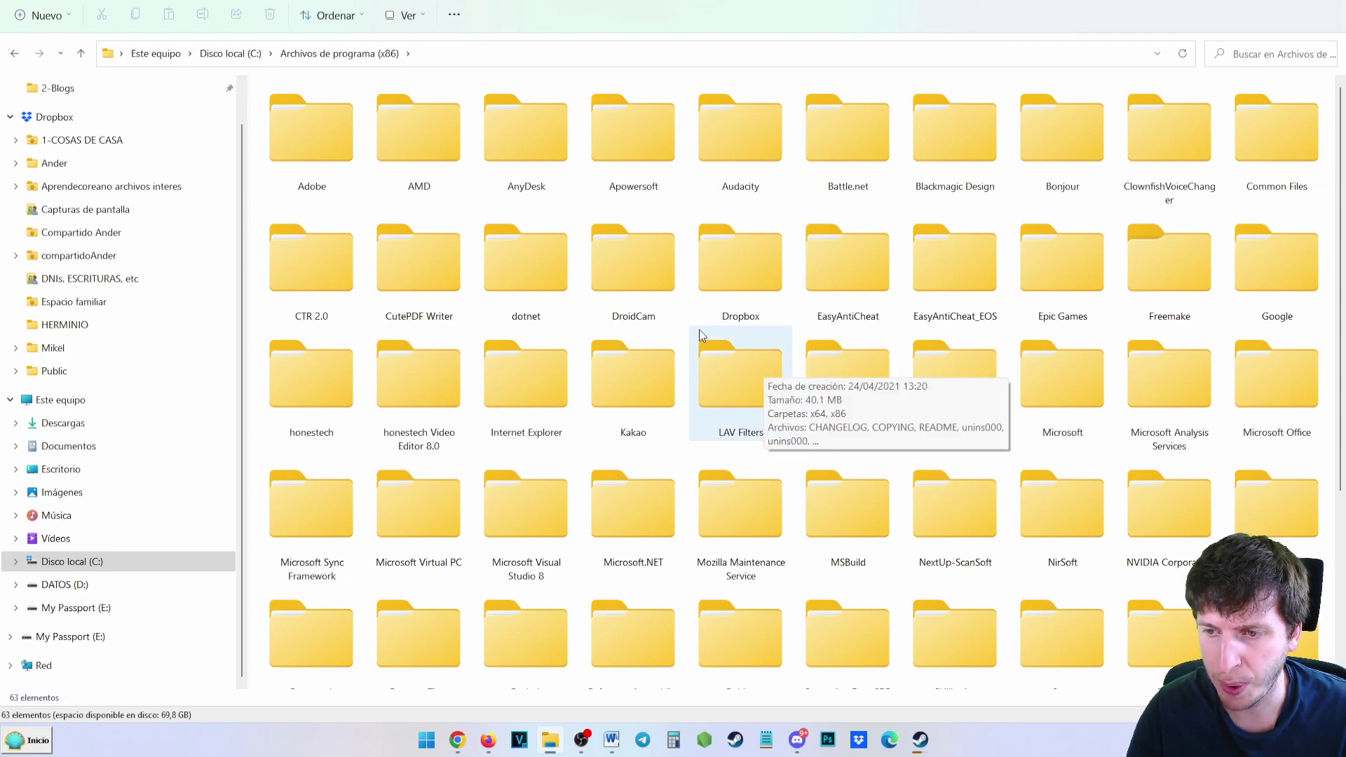
scroll(771, 414, "down", 3)
scroll(686, 429, "up", 3)
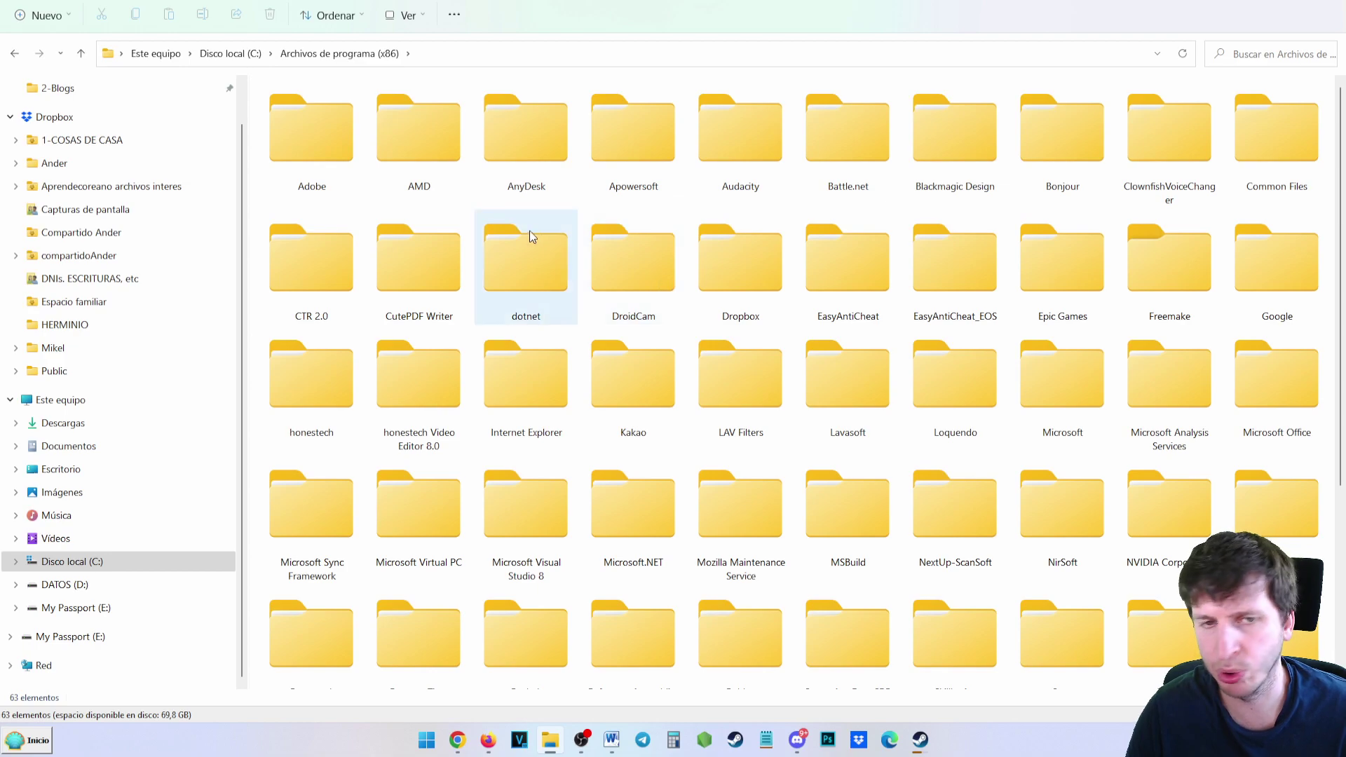
Step: Uninstall DroidCam by running the Uninstall application in its program folder, and finish the wizard without rebooting
double_click(644, 297)
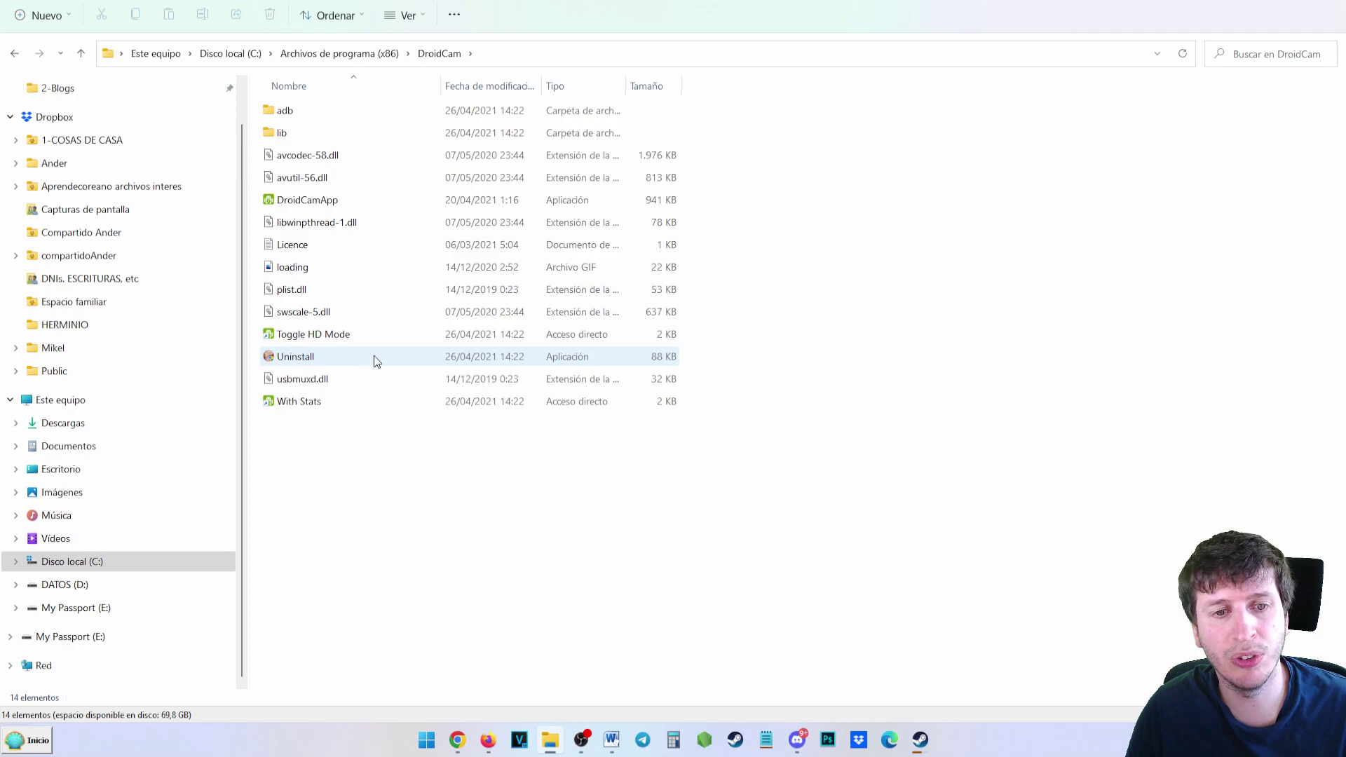
double_click(291, 358)
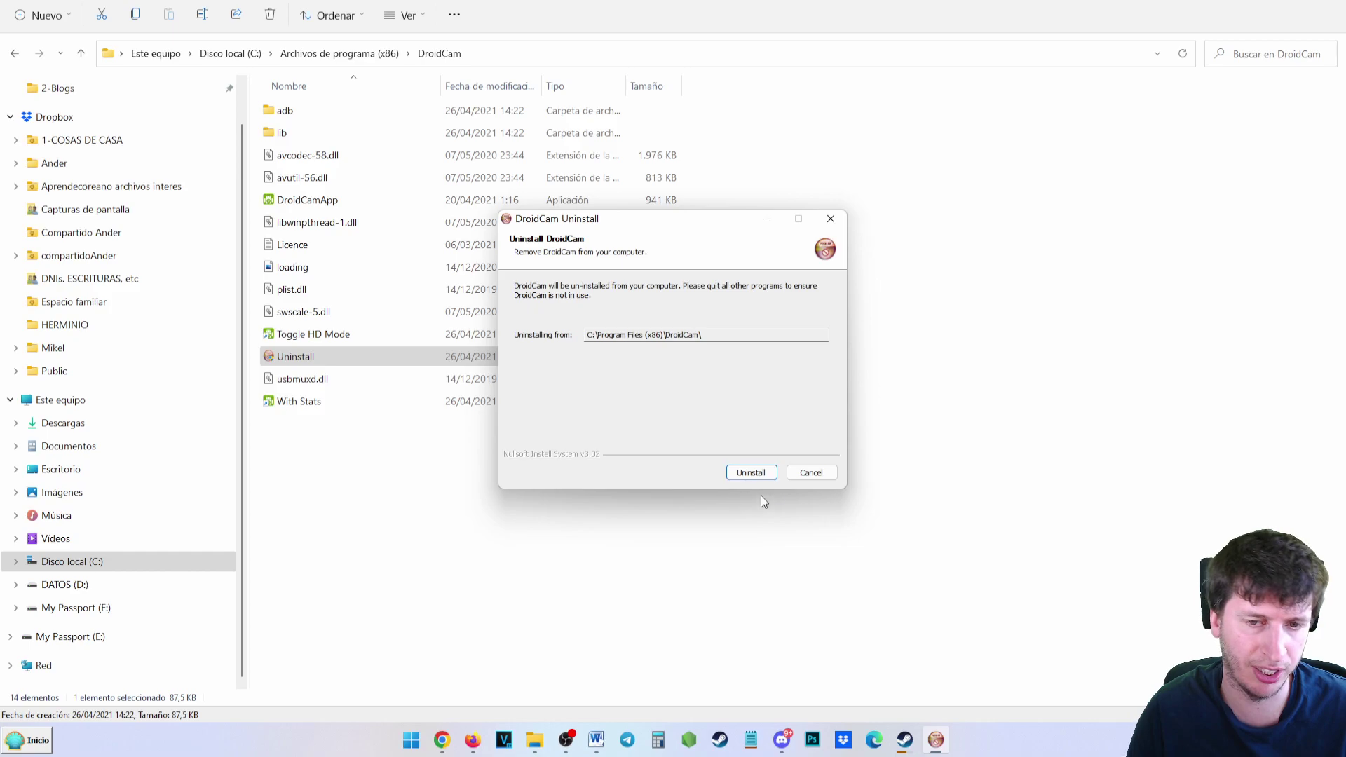
left_click(751, 473)
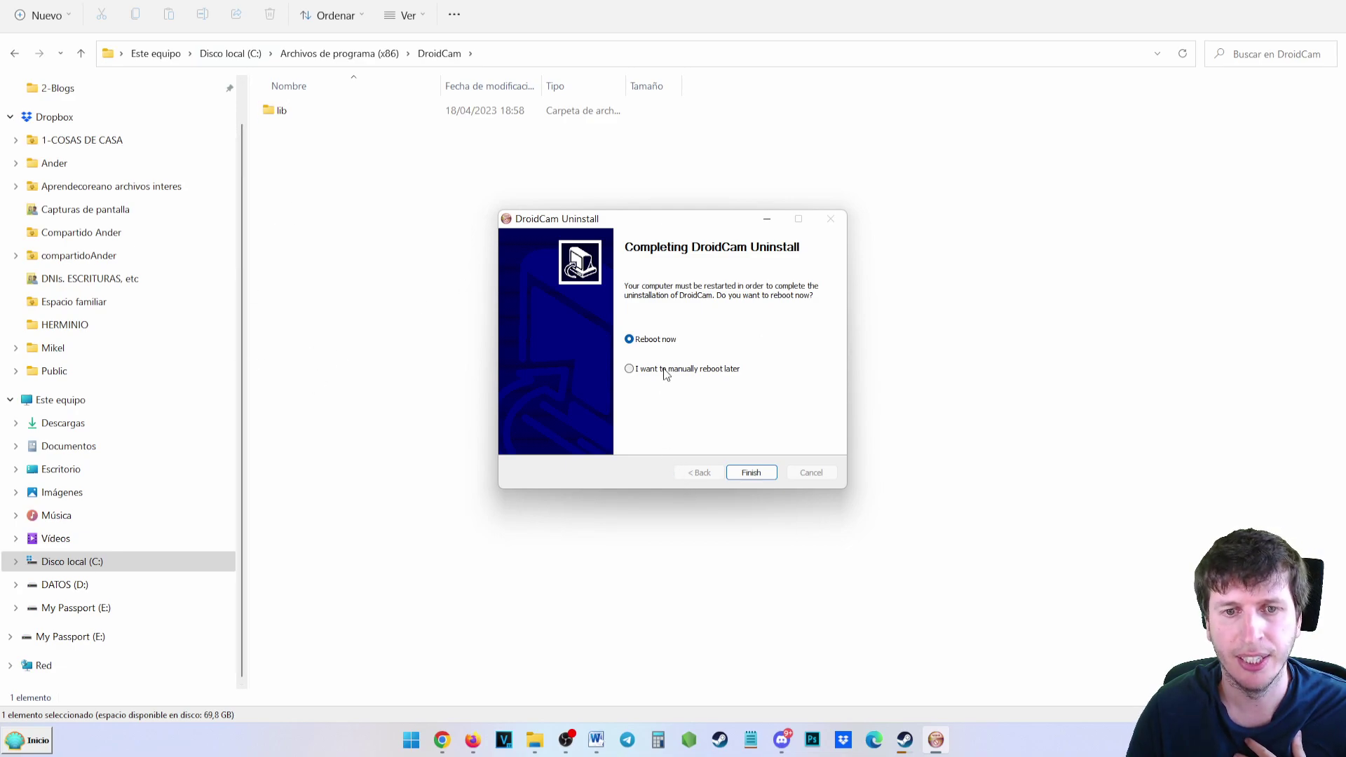
left_click(751, 473)
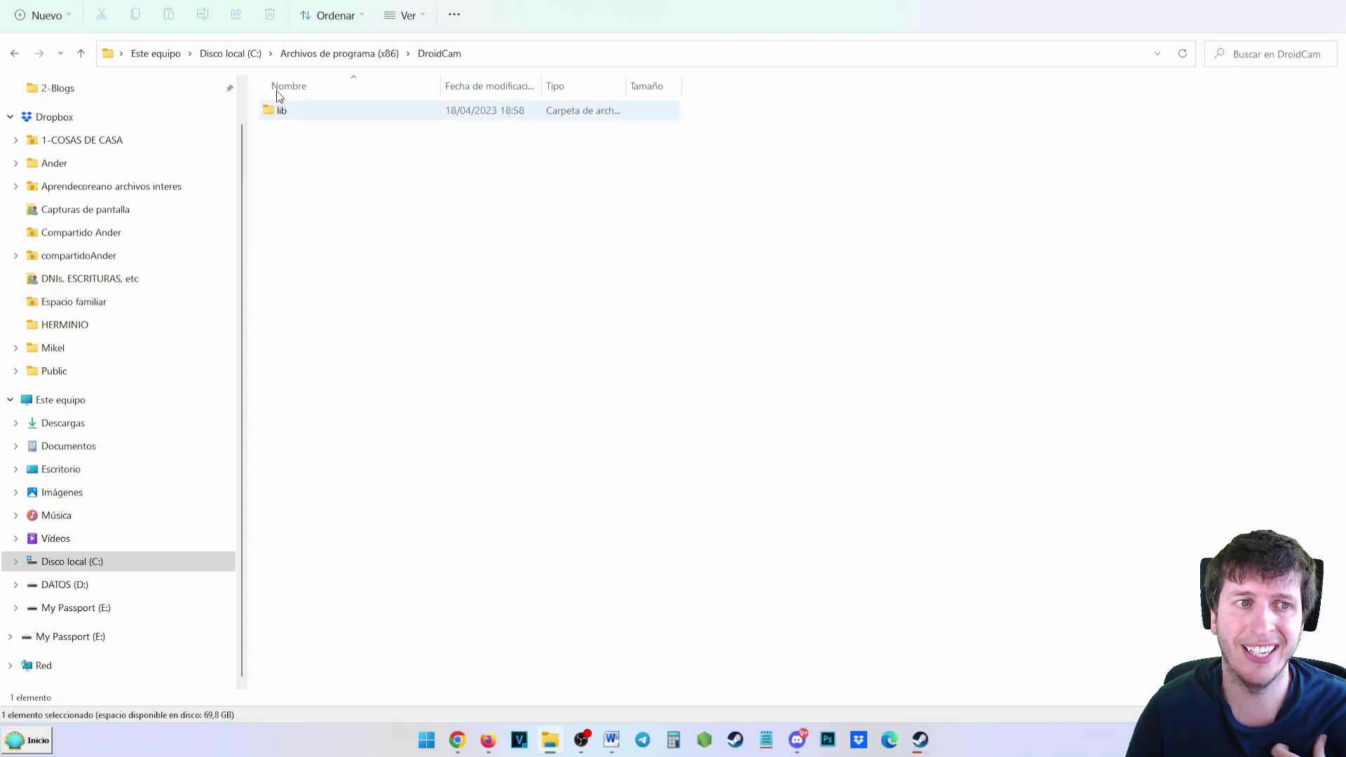